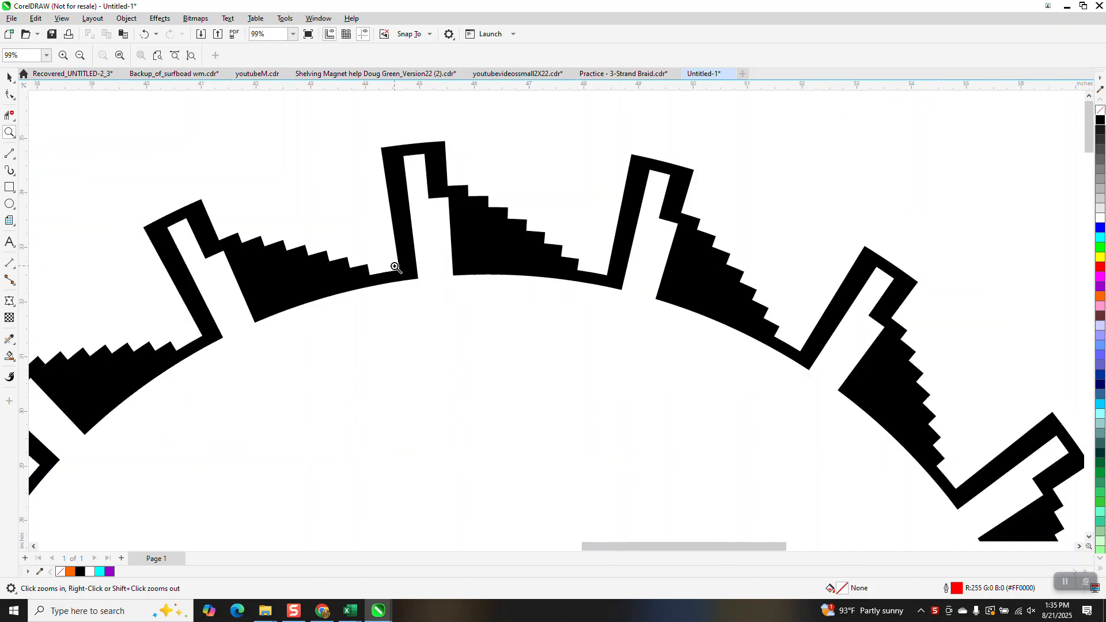
Move the two finished black rings farther up and to the right, clear of the page.
drag(727, 222, 760, 257)
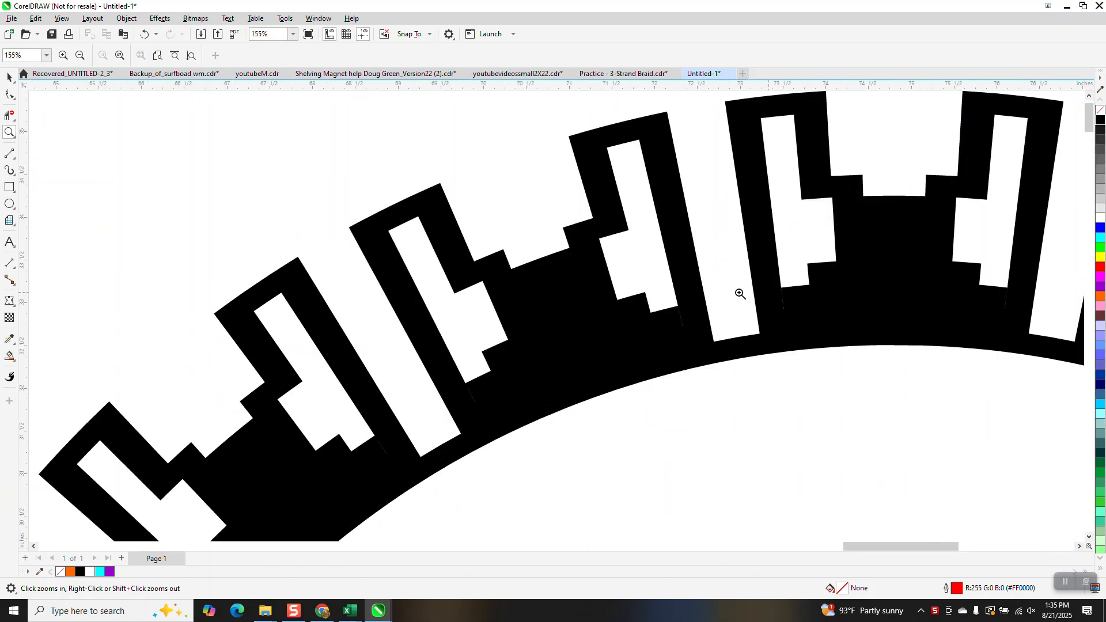
scroll(625, 239, down, 6)
scroll(580, 220, down, 2)
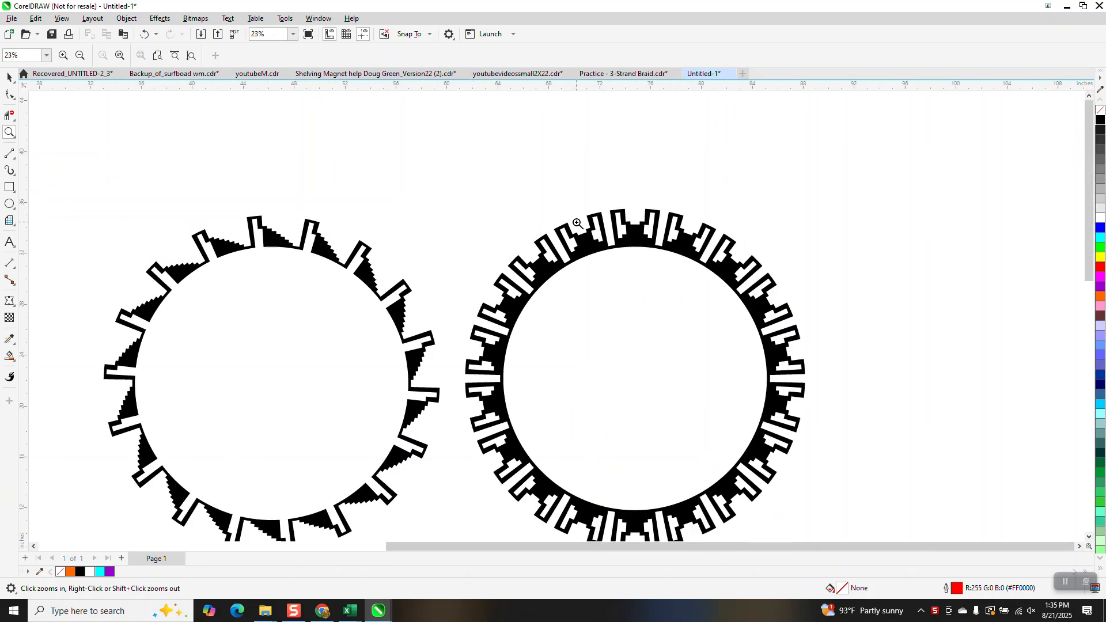
click(8, 78)
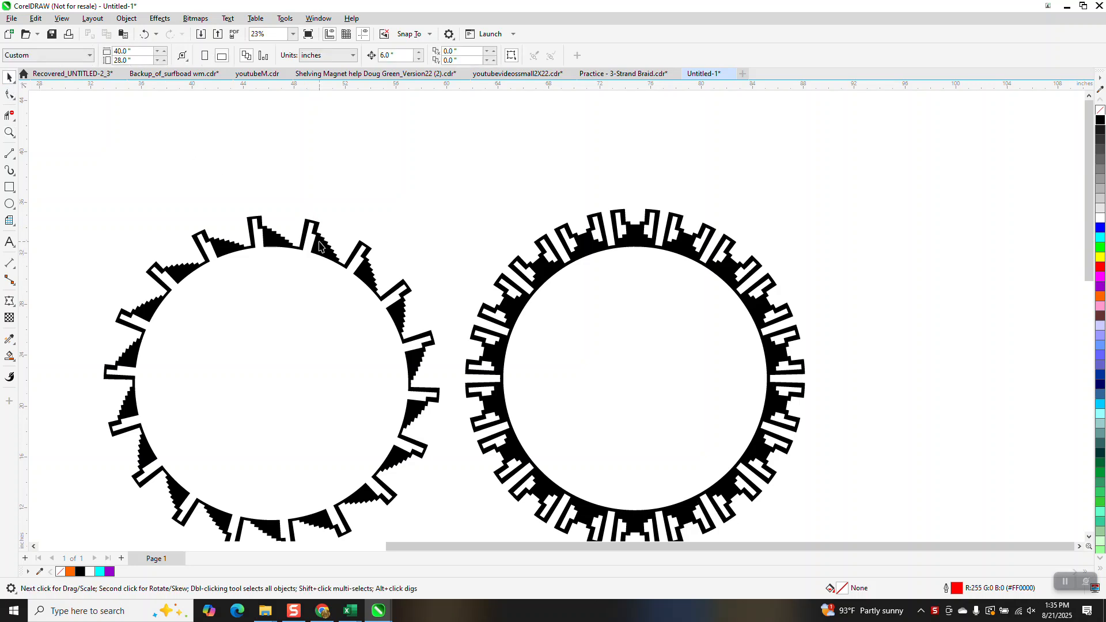
drag(610, 233, 747, 177)
drag(683, 232, 888, 162)
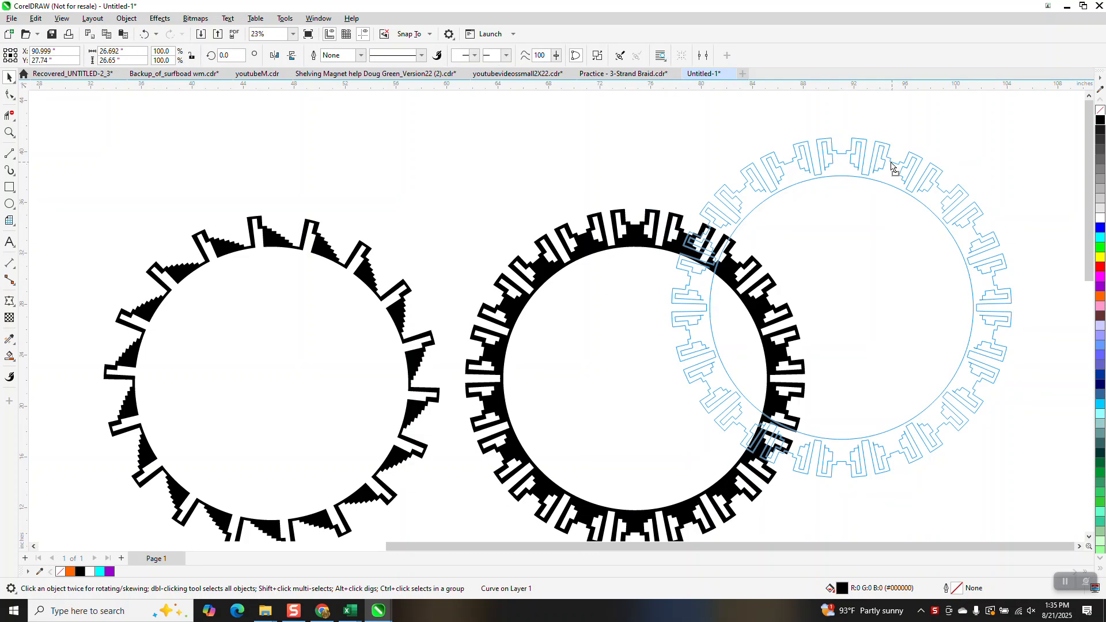
drag(401, 305, 601, 198)
scroll(601, 198, down, 4)
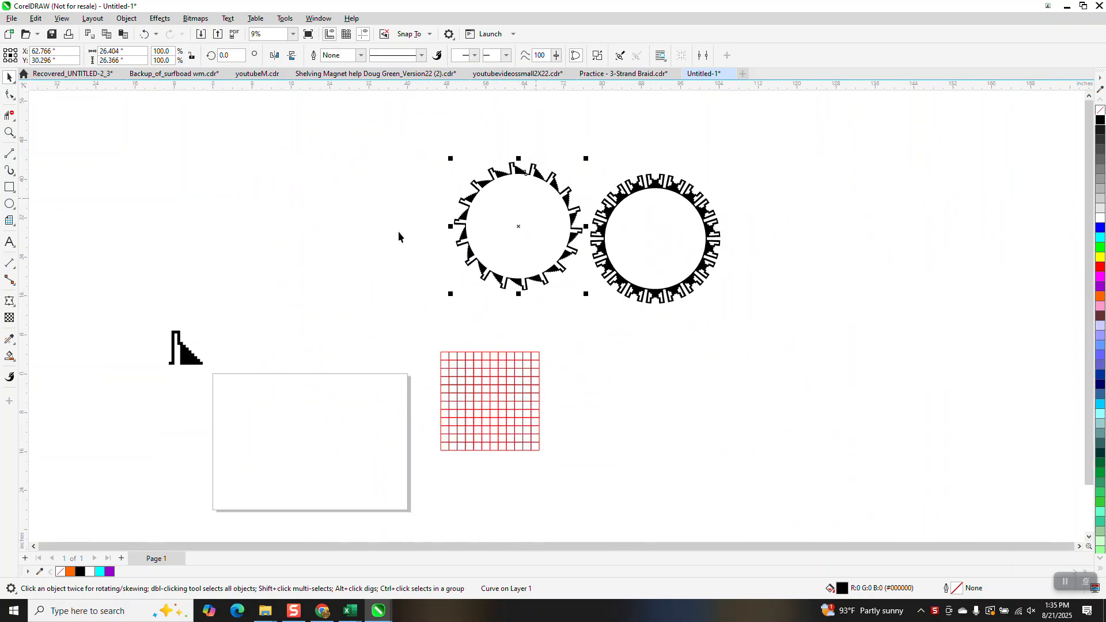
Draw a circle about 18.2 inches wide centred on the page, plus a concentric smaller copy about 15.2 inches wide.
click(10, 133)
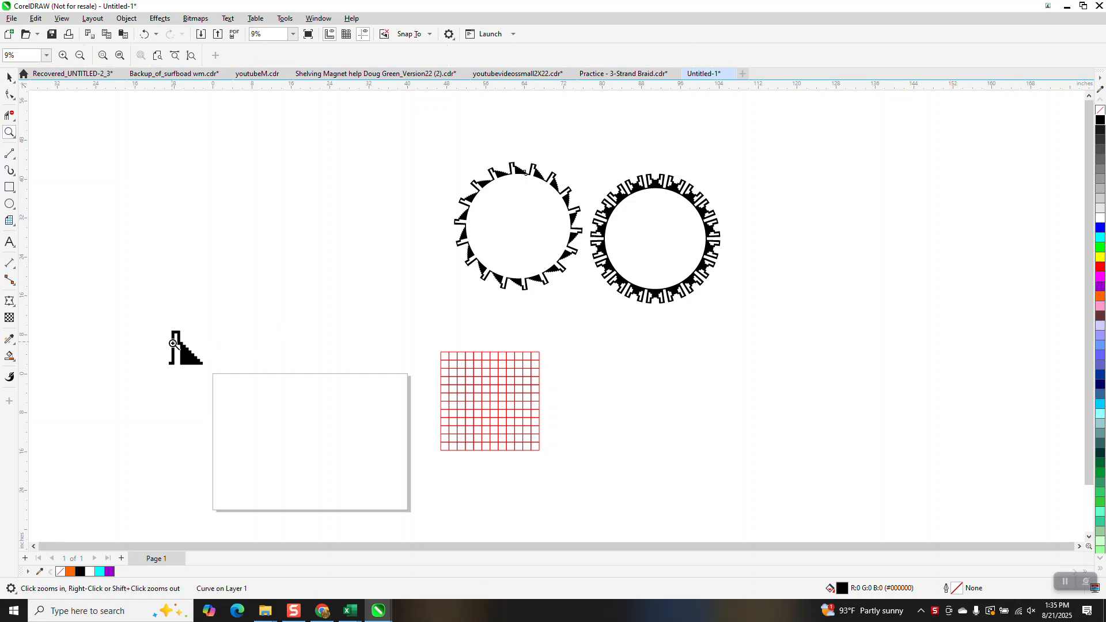
drag(175, 344, 404, 477)
click(9, 204)
drag(664, 239, 377, 510)
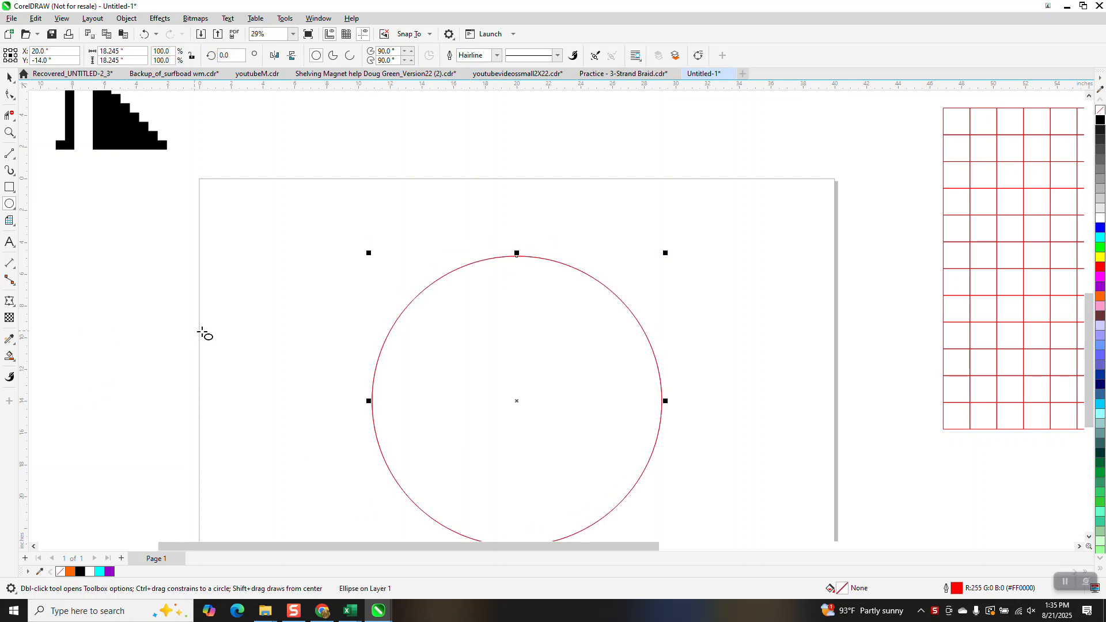
drag(664, 253, 648, 278)
right_click(648, 278)
scroll(231, 270, down, 2)
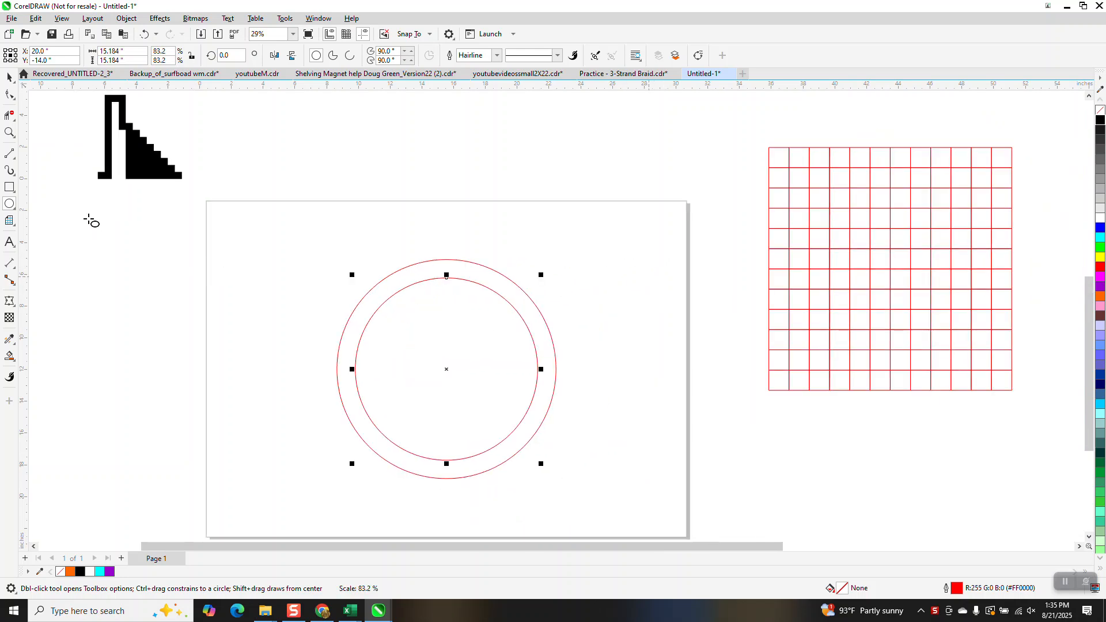
Draw a vertical line about 28.5 inches long and centre it on the page through both circles.
click(9, 154)
mouse_move(336, 174)
mouse_down()
mouse_move(301, 452)
mouse_move(324, 523)
mouse_up()
key(p)
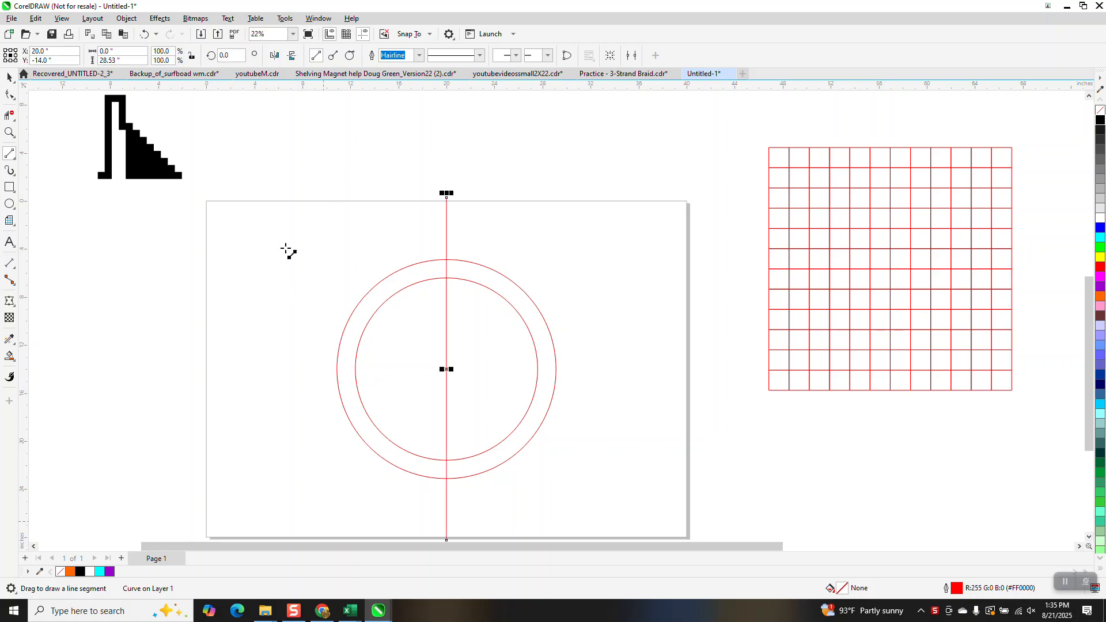
Rotate the vertical line to 10.2 degrees and add a horizontally mirrored copy crossing it at the circles' centre.
click(219, 60)
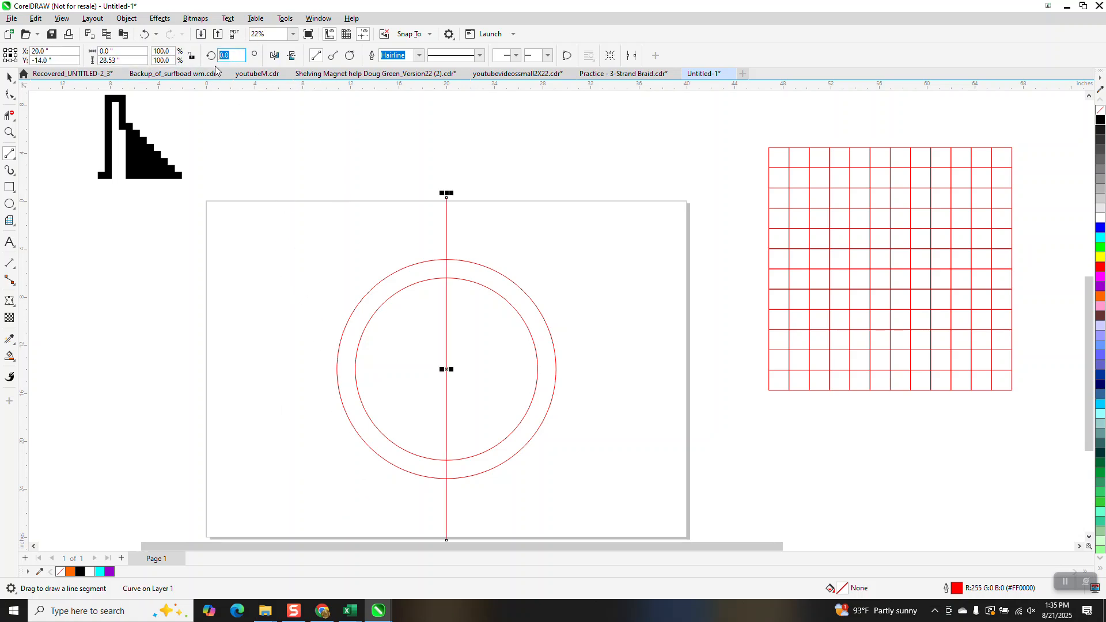
text(1)
key(Return)
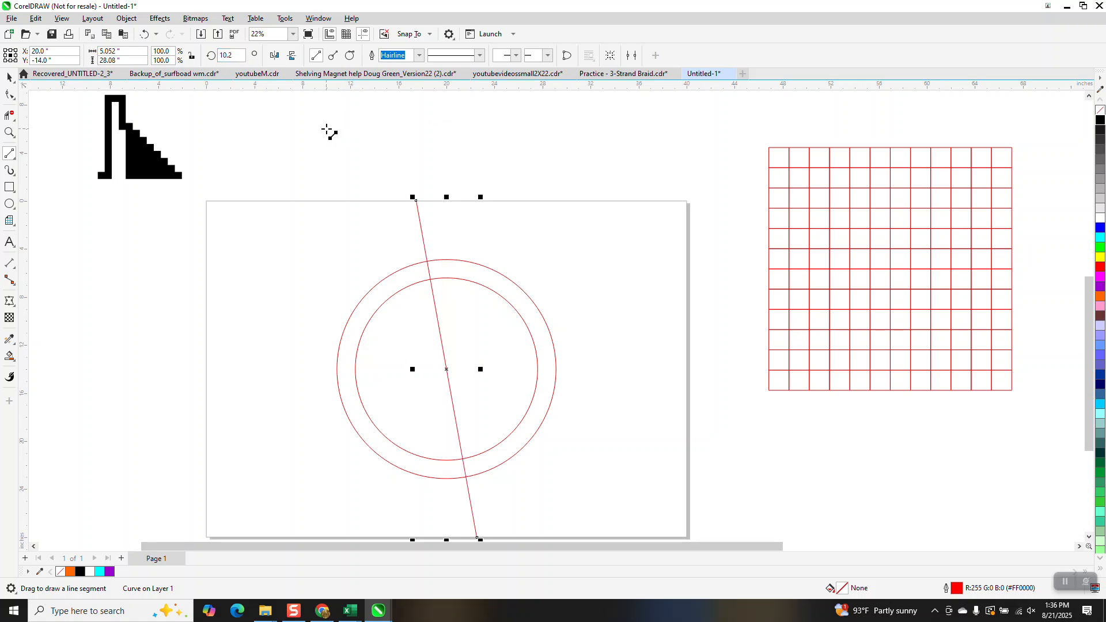
click(278, 60)
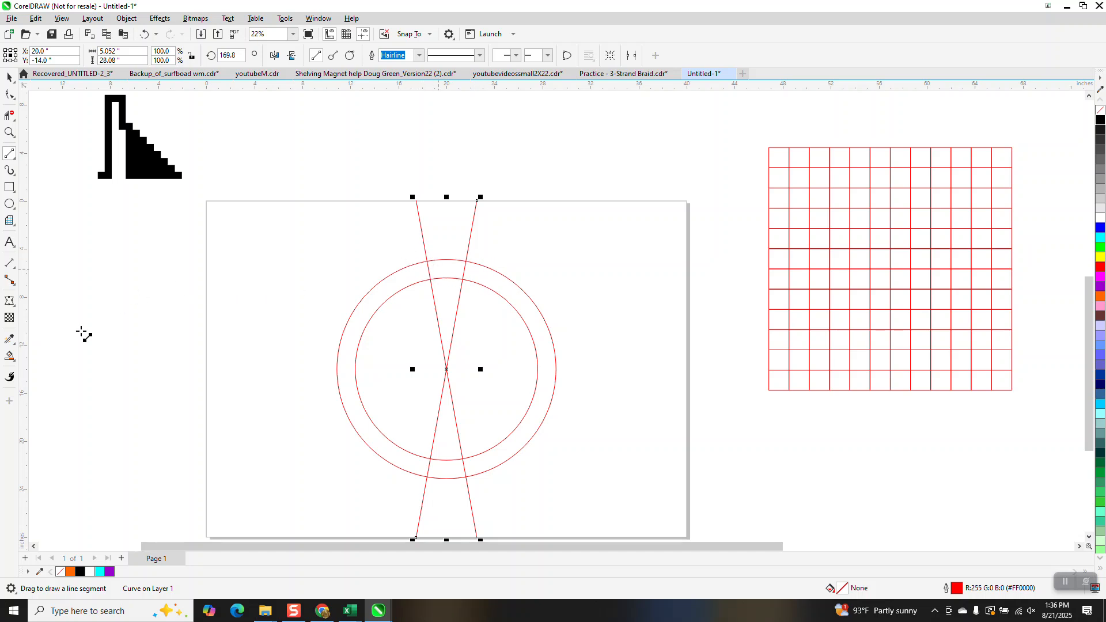
Set the nudge distance to 10 inches.
click(10, 357)
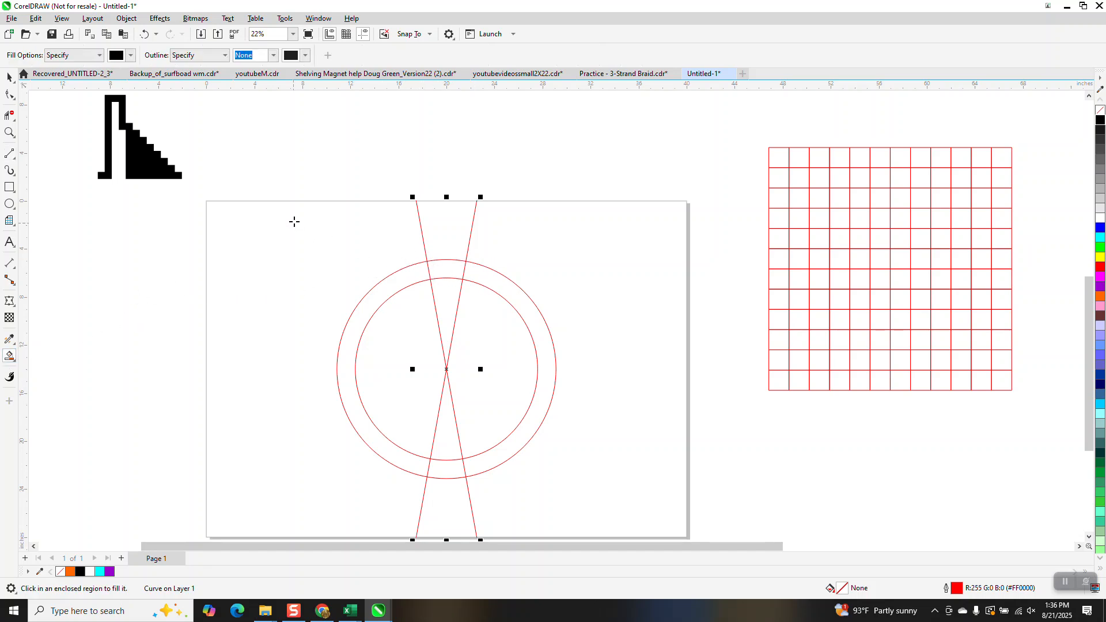
click(10, 77)
click(258, 113)
drag(399, 57, 358, 61)
text(10)
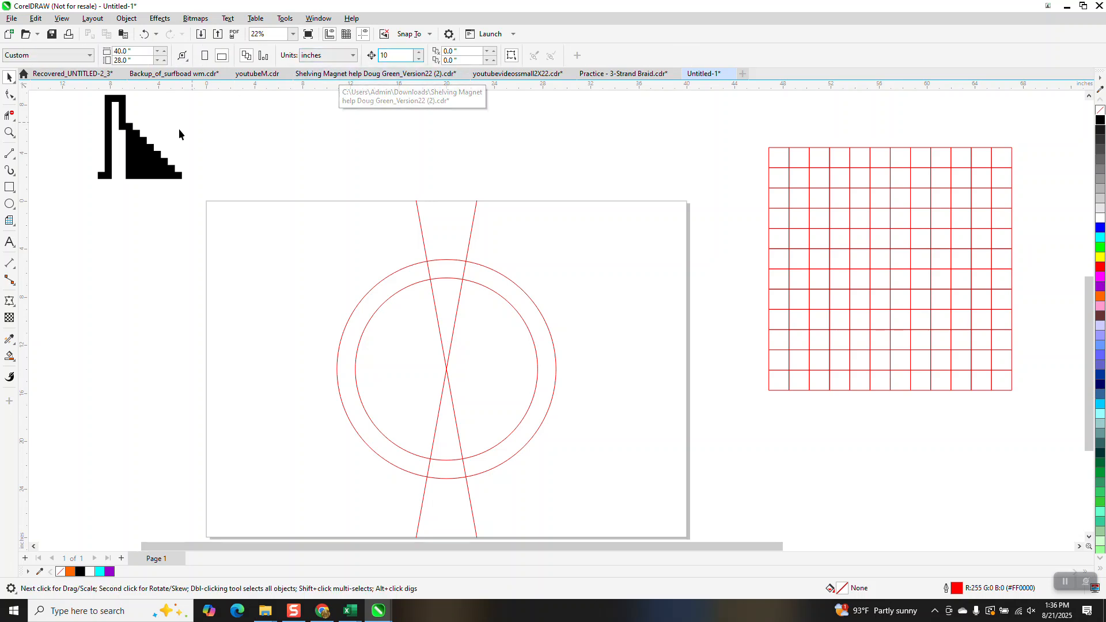
Smart Fill the upper ring segment between the two lines, nudge it up above the page, and replace its fill with a black outline.
click(10, 357)
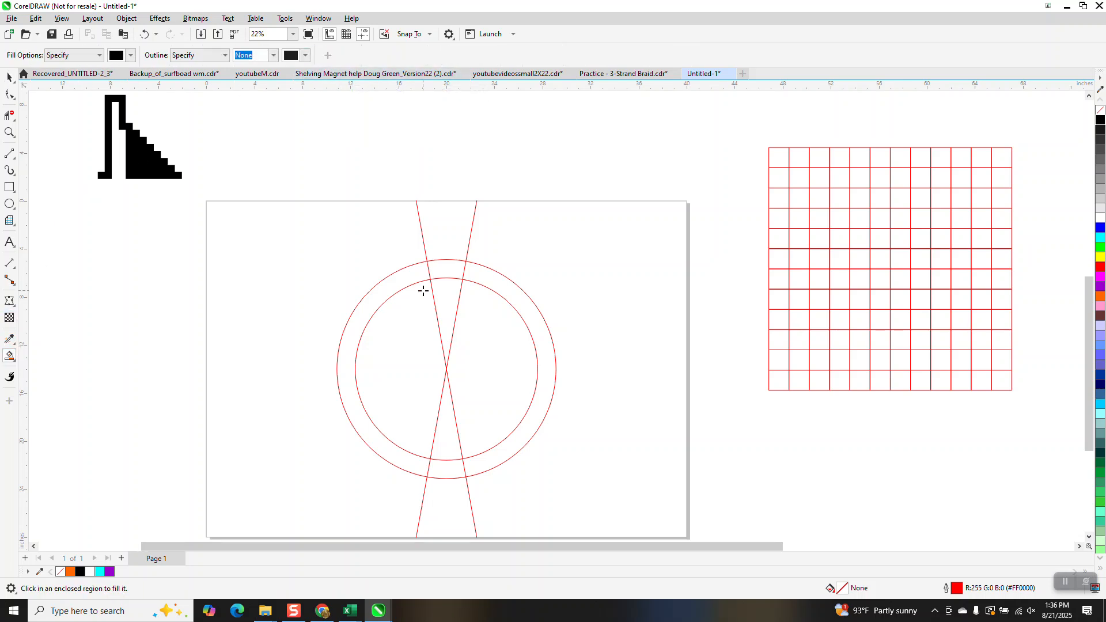
click(454, 268)
key(Up)
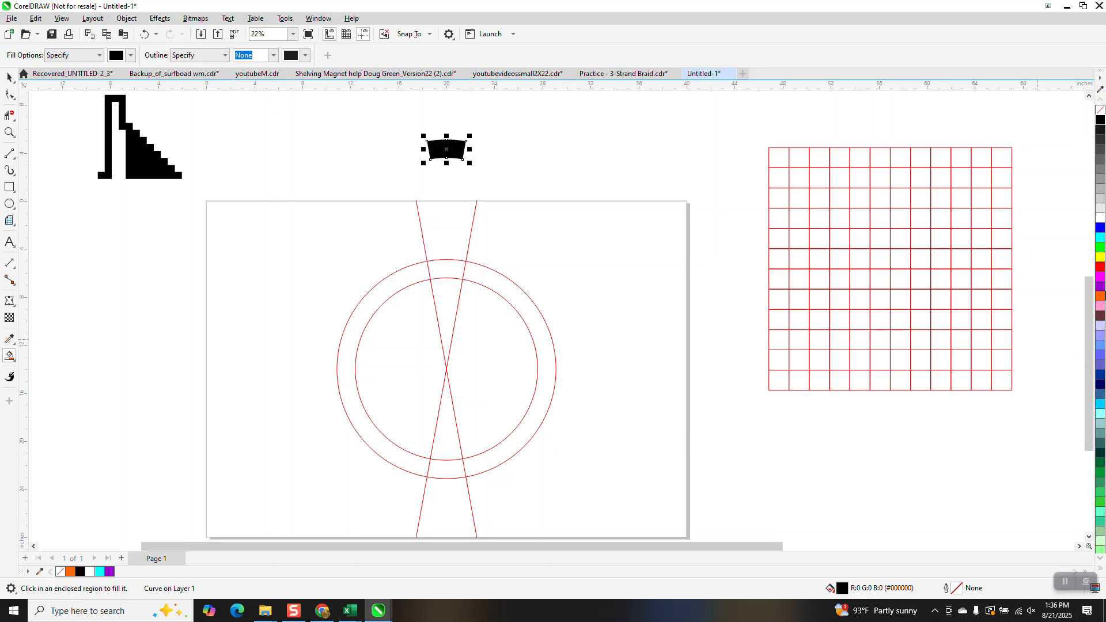
click(1100, 110)
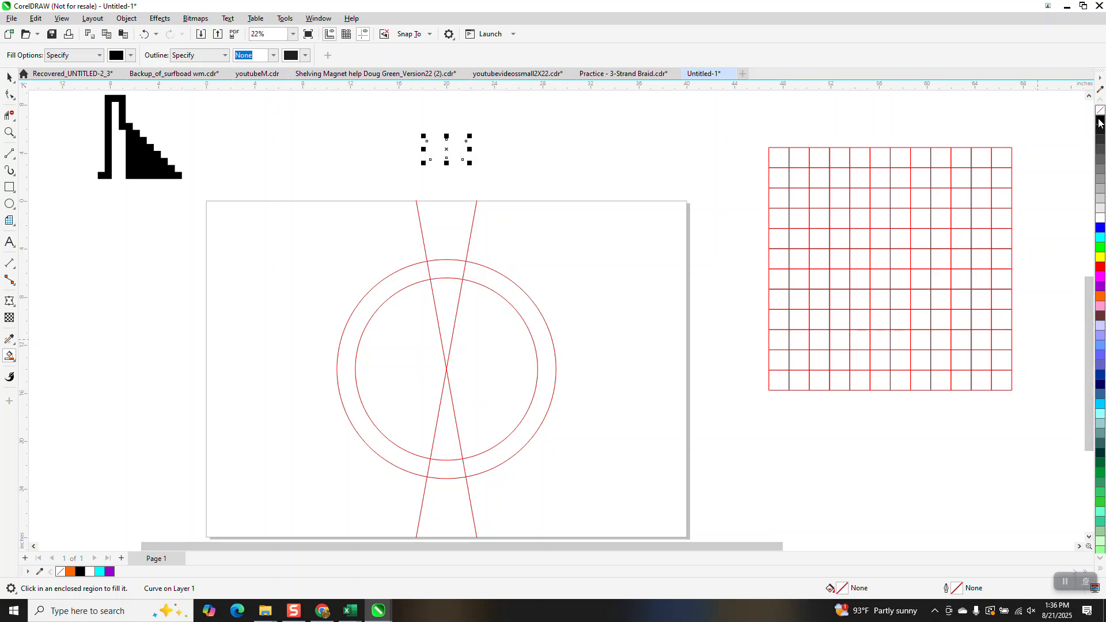
Move the black stair motif above the page, beside the ring segment outline.
click(8, 76)
drag(126, 110, 280, 147)
drag(274, 184, 325, 164)
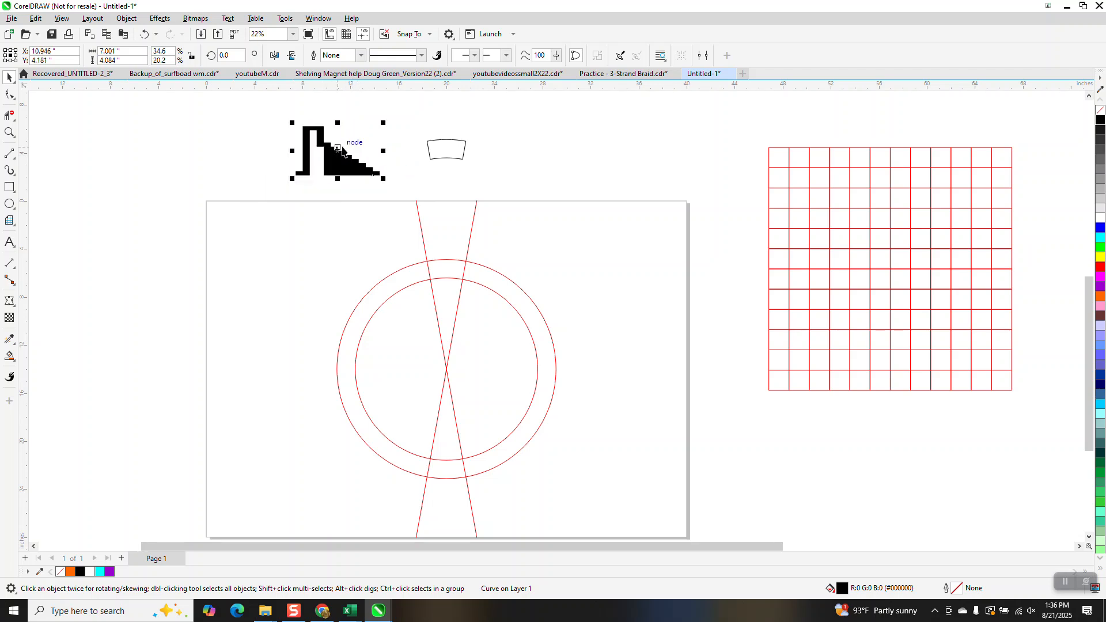
Apply an envelope to the stair motif, using the ring segment outline as the envelope shape.
click(160, 18)
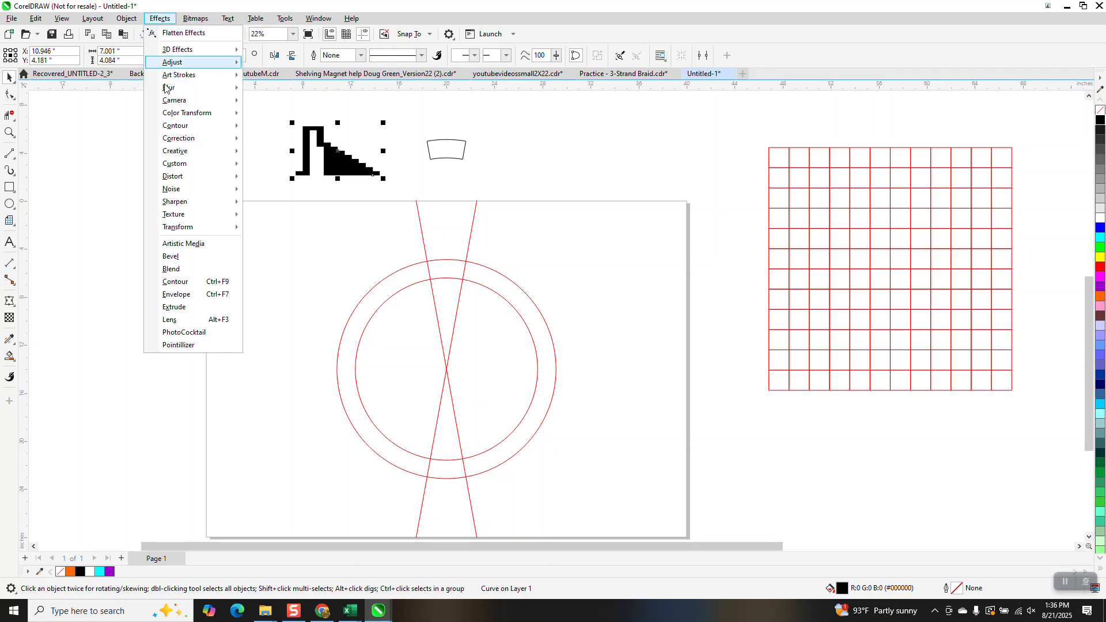
click(178, 291)
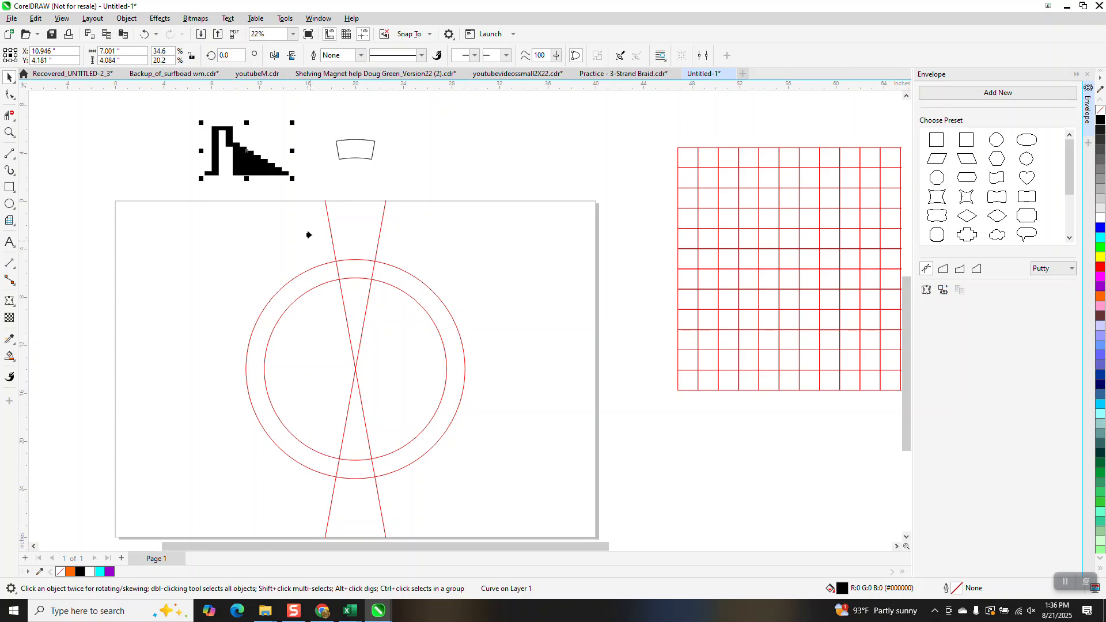
click(343, 153)
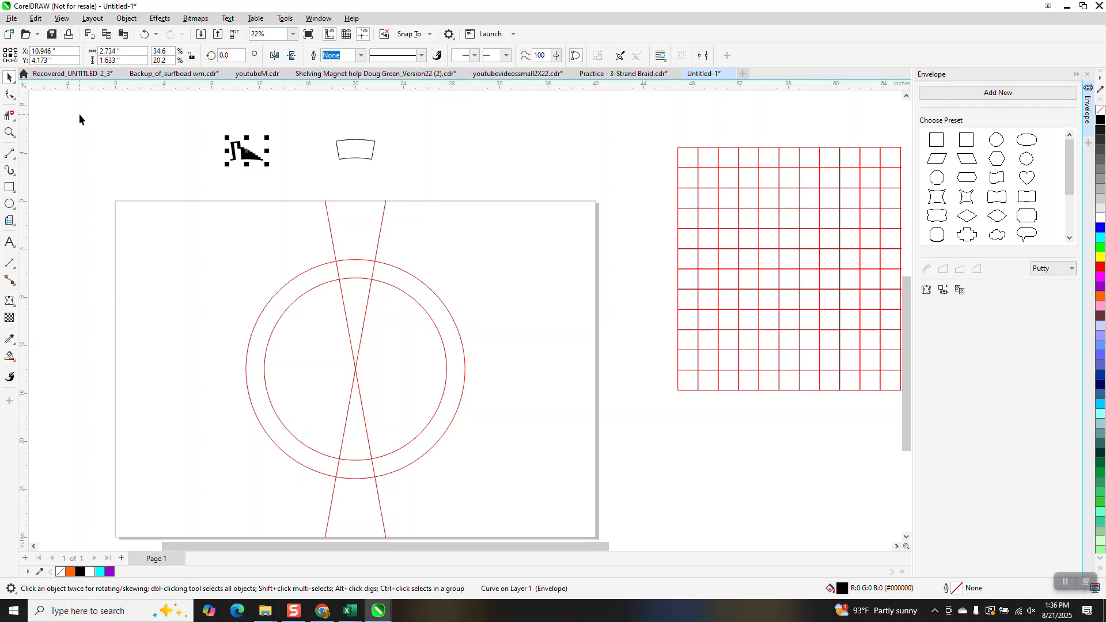
Align the enveloped stair motif with the ring segment outline on their centres and inspect the fit up close.
shift+click(353, 155)
key(c)
click(10, 132)
drag(312, 137, 459, 205)
drag(149, 117, 461, 324)
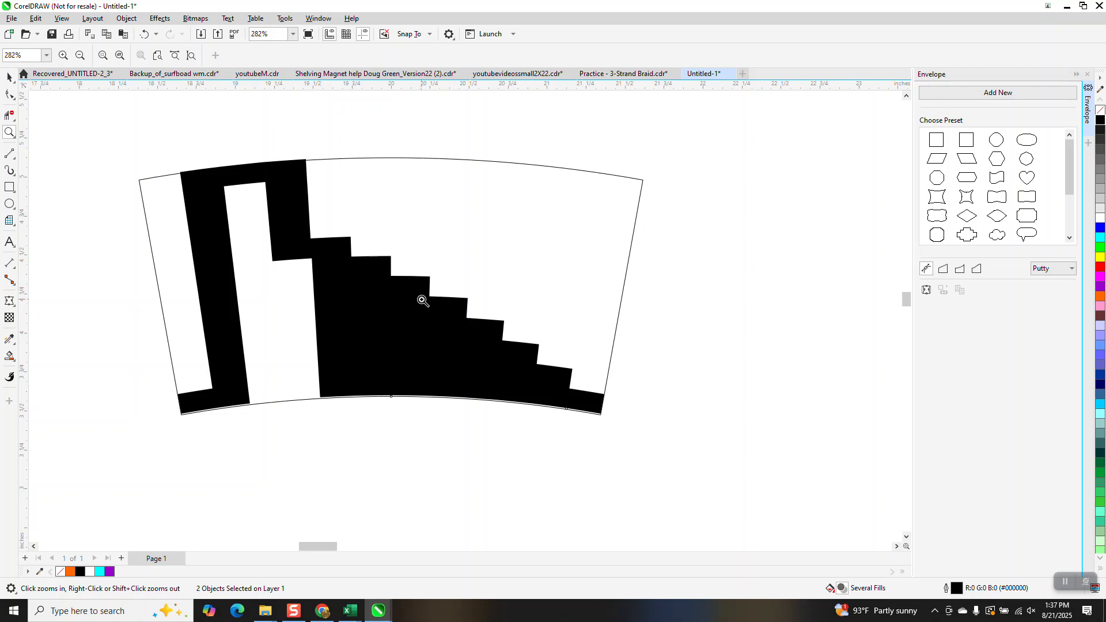
scroll(351, 291, down, 2)
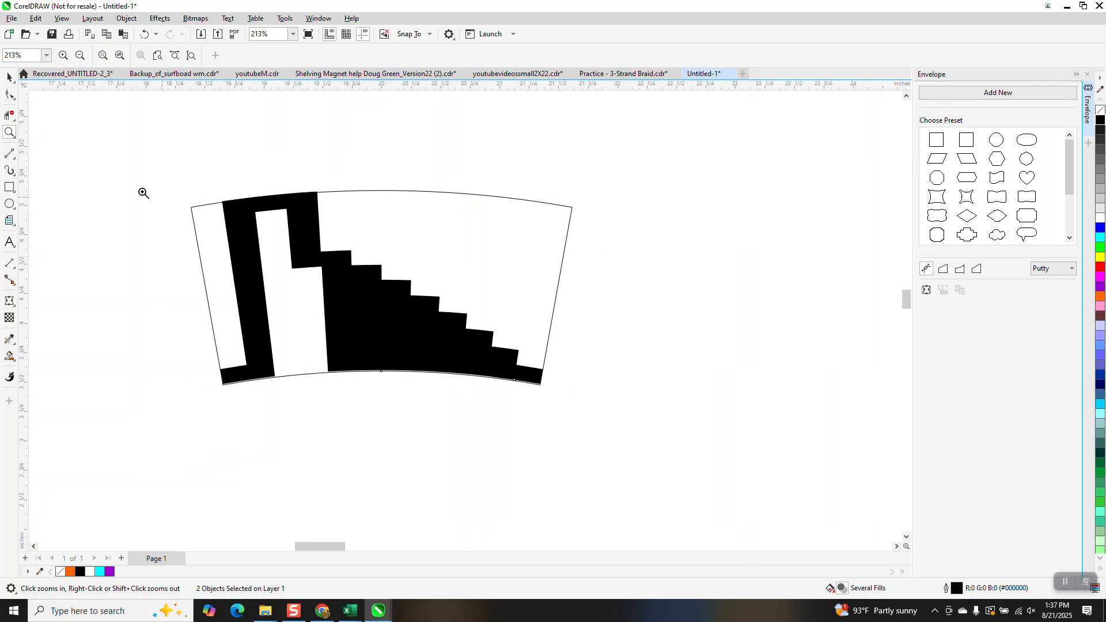
Try nudging the segment outline down 10 inches onto the ring and undo the move.
click(10, 76)
scroll(372, 221, down, 3)
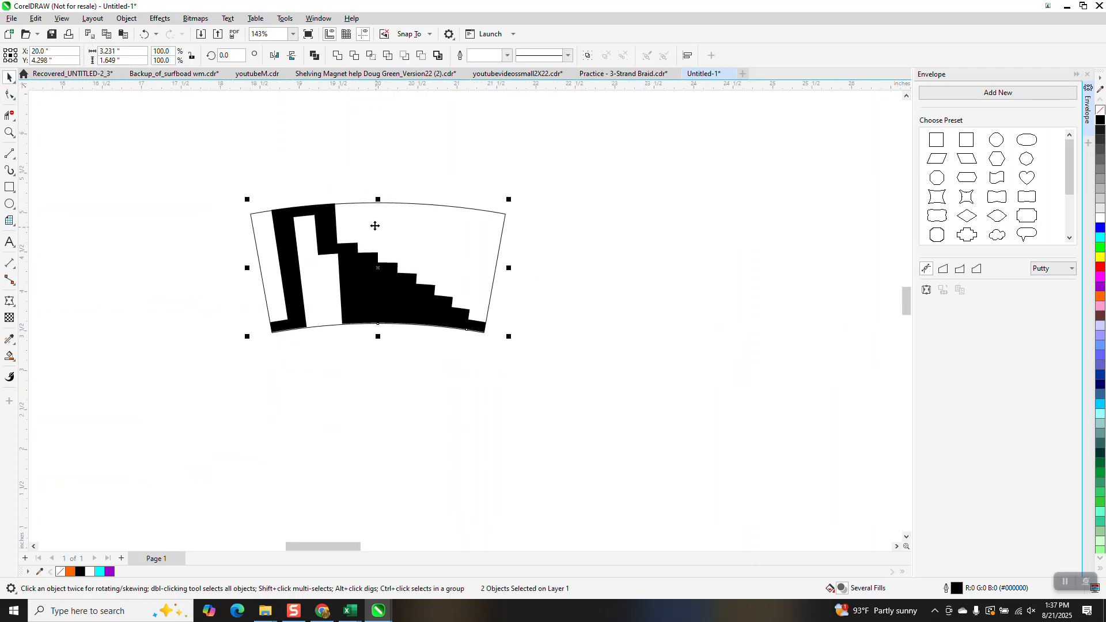
scroll(403, 159, down, 3)
click(396, 217)
key(Down)
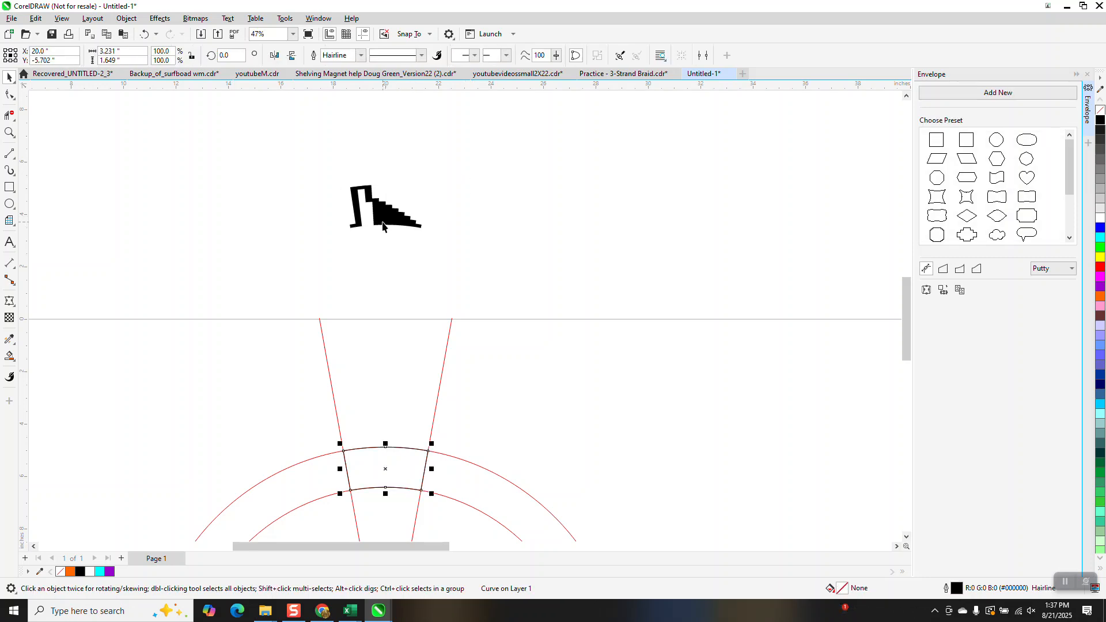
key(ctrl+z)
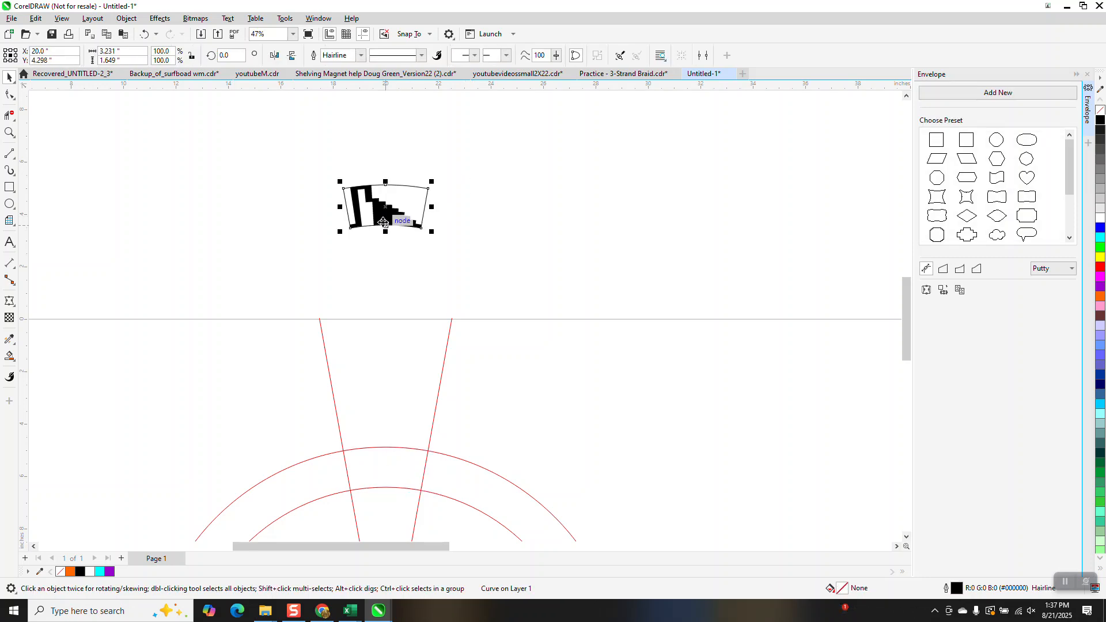
Nudge the segment outline 10 inches right, try nudging the stair motif down, and undo the motif's move.
key(Right)
click(405, 226)
key(Down)
key(ctrl+z)
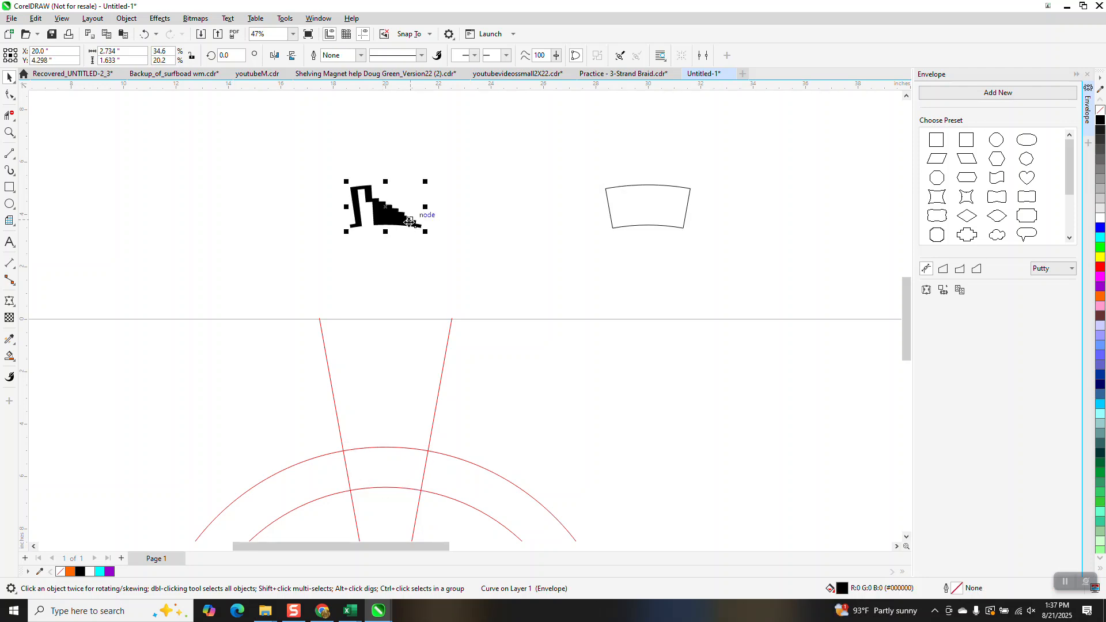
Undo the nudges, the alignment, the envelope and the last move of the stair motif.
click(142, 38)
click(143, 38)
click(144, 38)
click(144, 38)
click(144, 38)
click(144, 38)
click(144, 38)
click(144, 38)
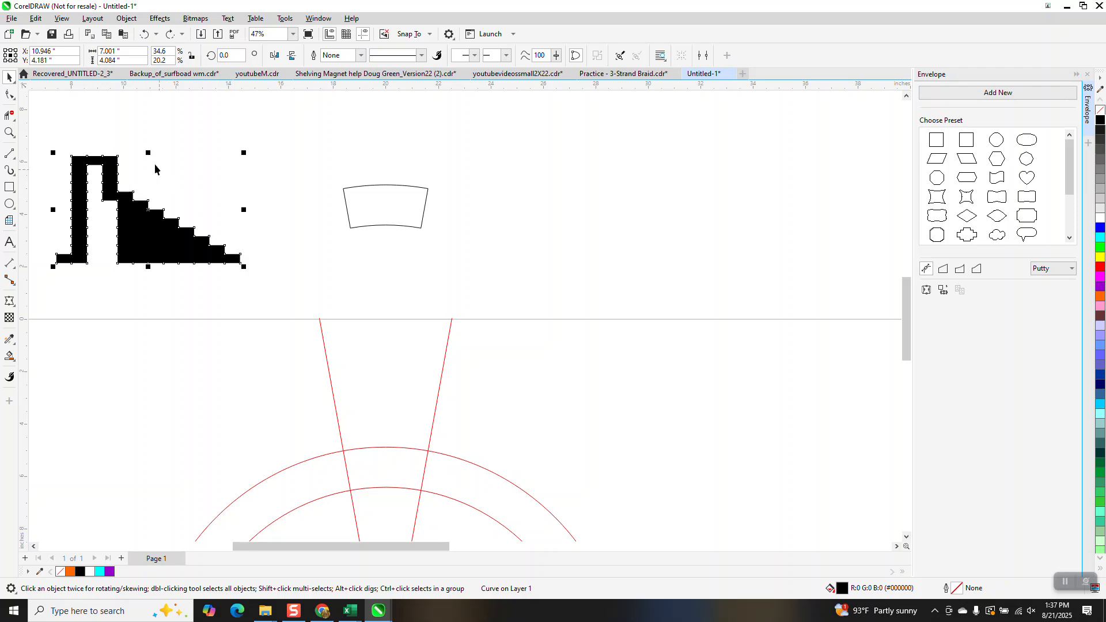
click(147, 35)
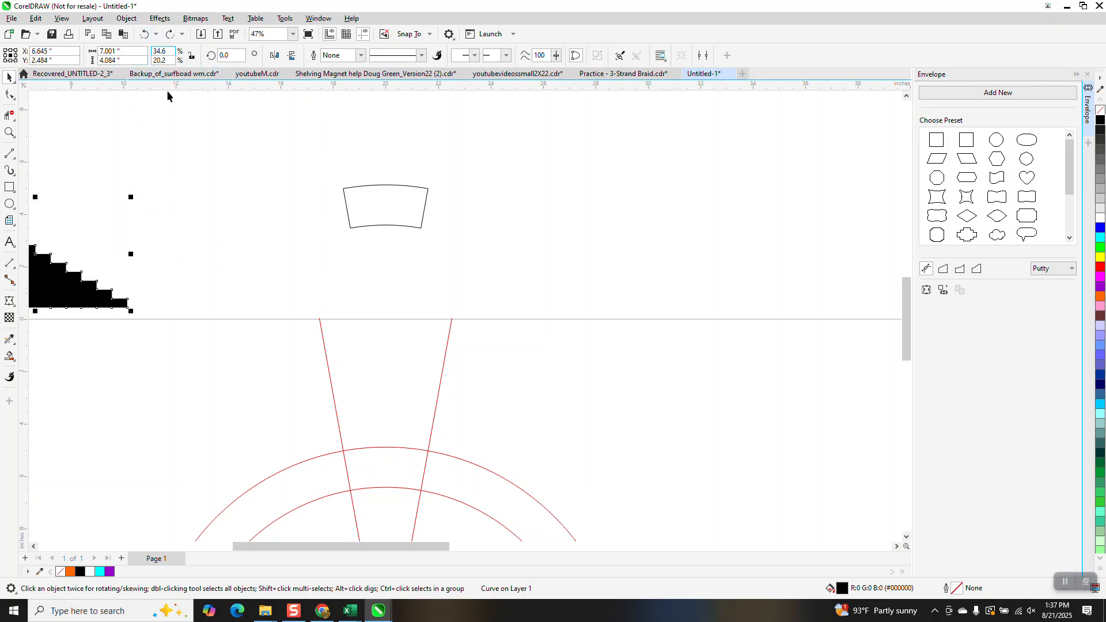
Move the stair motif nearer the ring segment outline and reshape it with an envelope created from that segment.
scroll(279, 205, down, 2)
drag(137, 253, 222, 203)
click(942, 291)
click(335, 213)
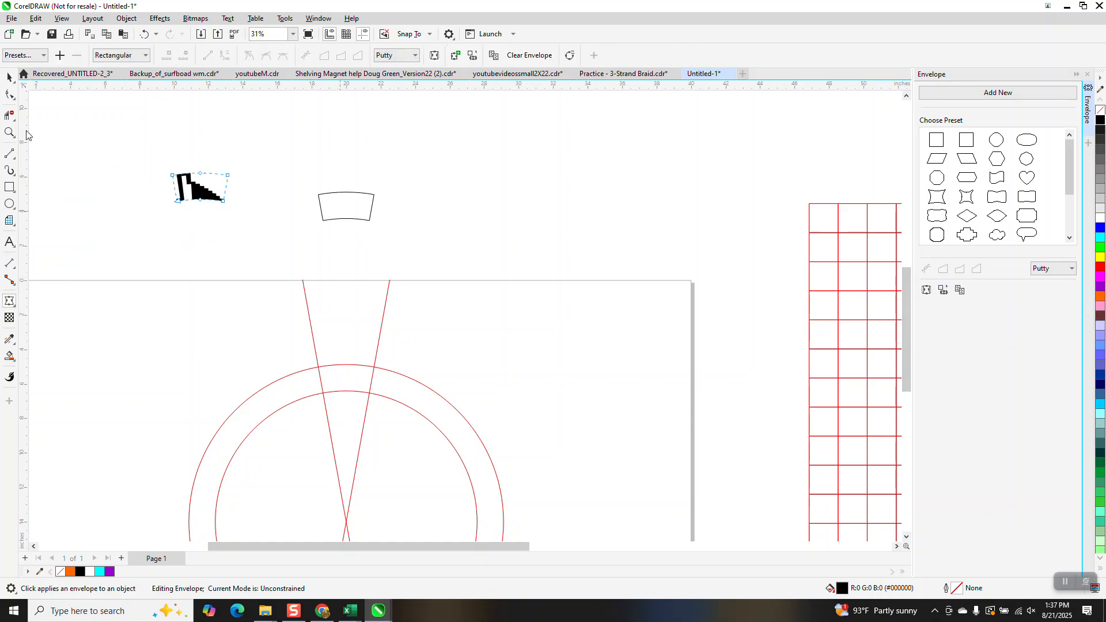
click(10, 77)
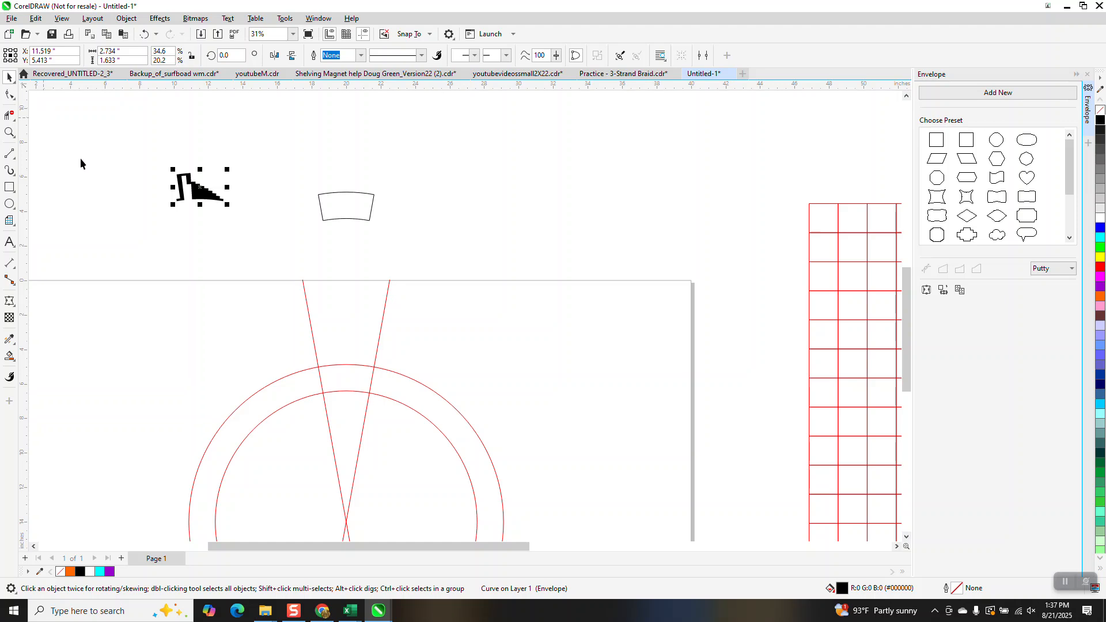
Align the enveloped stair motif with the ring segment outline on their horizontal and vertical centres.
shift+click(358, 218)
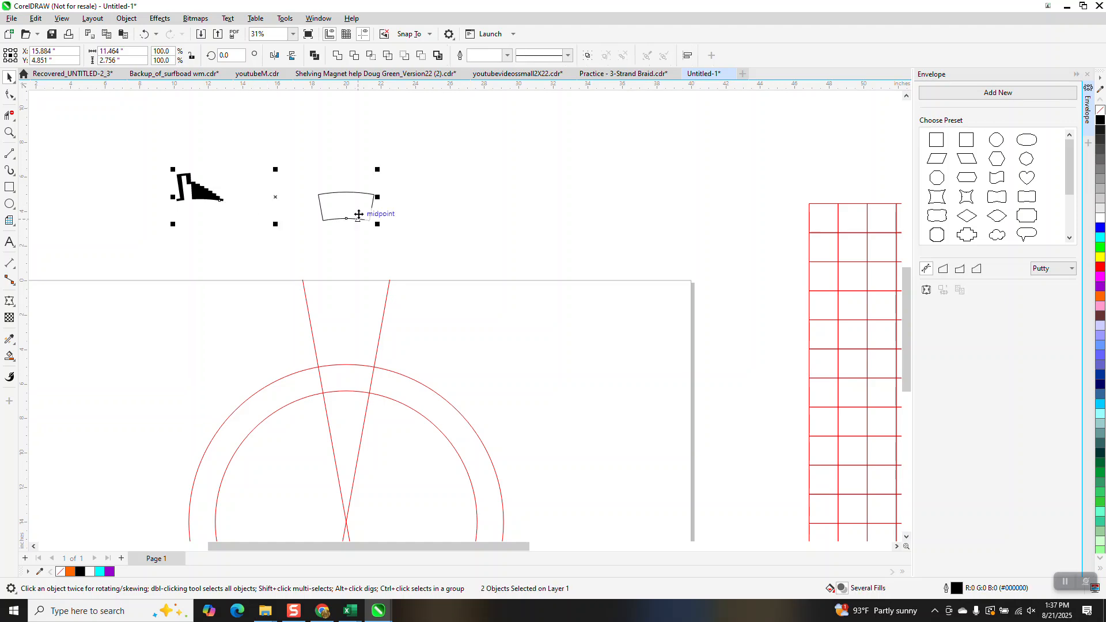
key(e)
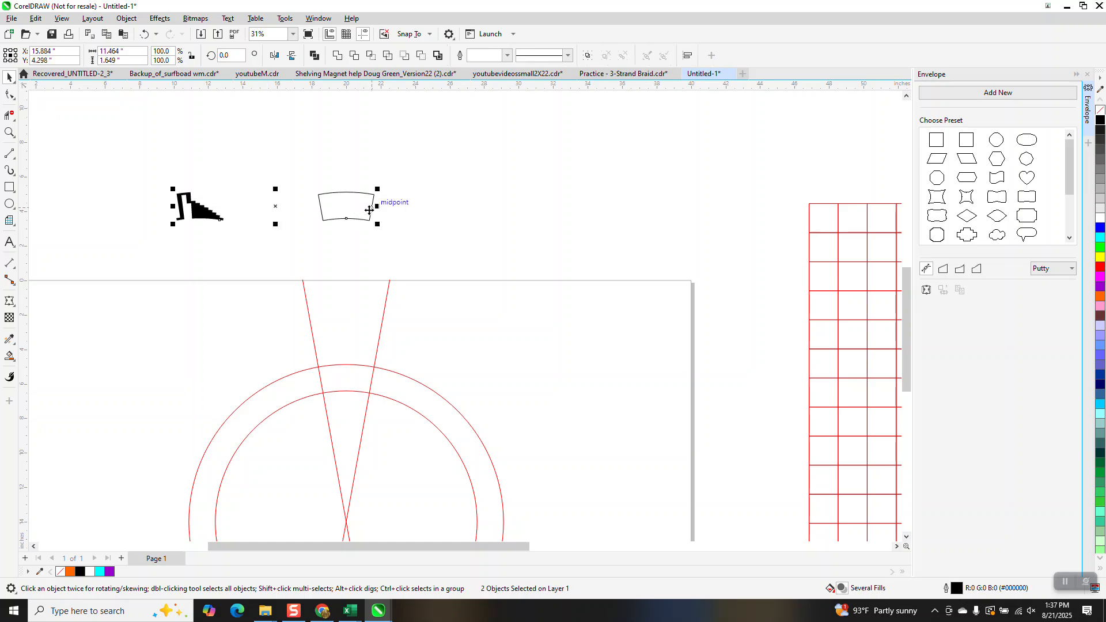
key(c)
click(7, 133)
drag(326, 171, 411, 266)
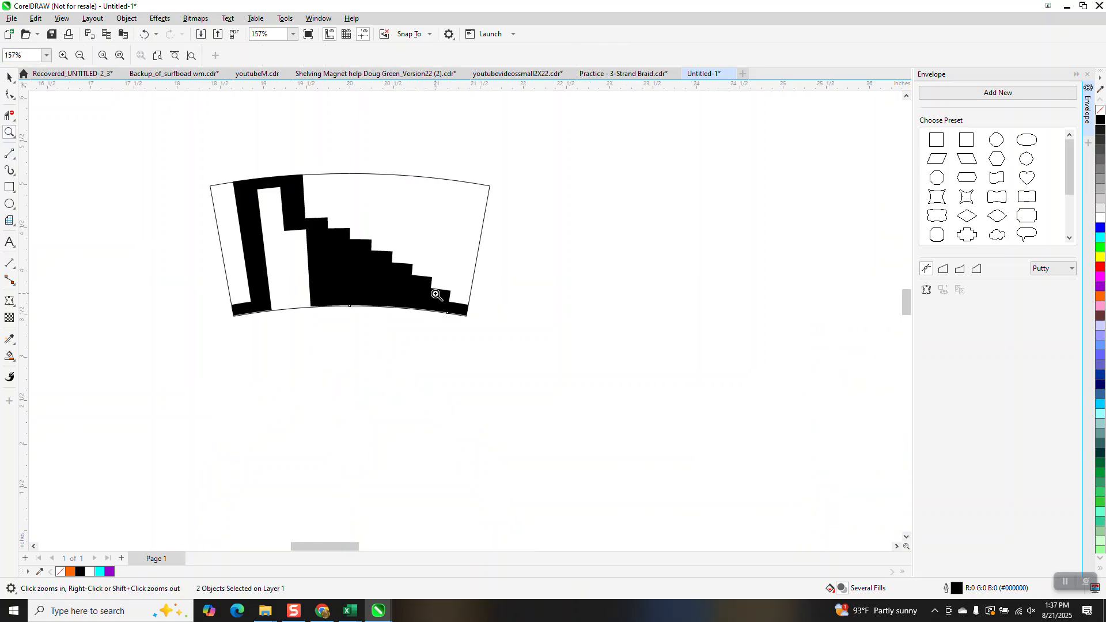
Nudge the ring segment outline 10 inches to the right, off the stair motif.
click(10, 77)
scroll(441, 279, down, 2)
click(579, 197)
click(465, 237)
key(Right)
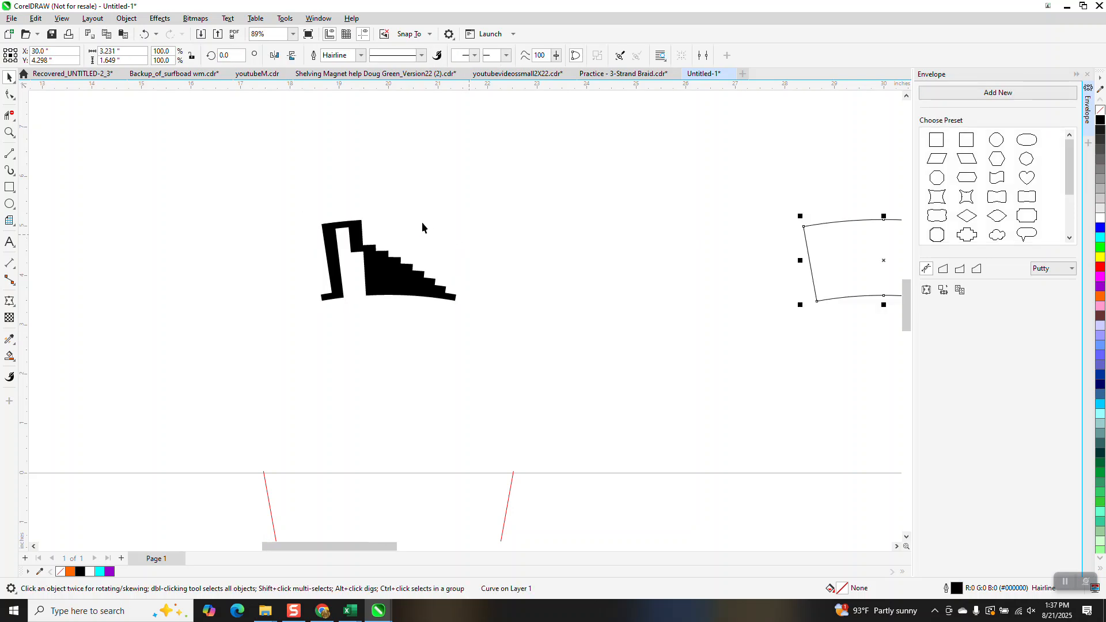
Nudge the enveloped stair motif 10 inches down into the segment between the red guide circles and angled lines.
scroll(426, 222, down, 2)
click(408, 252)
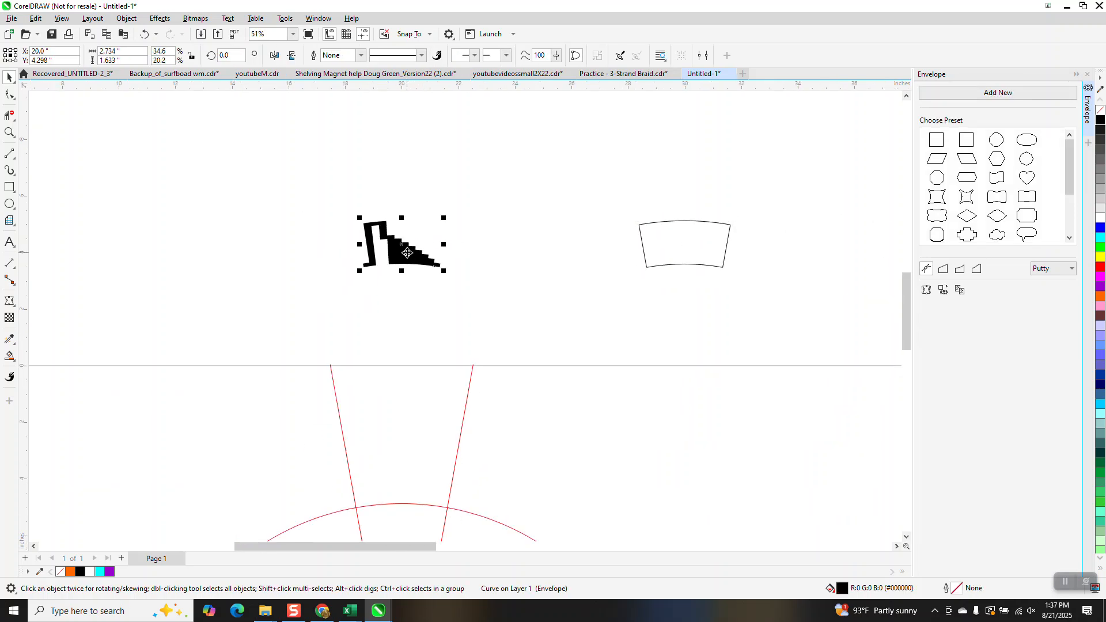
key(Down)
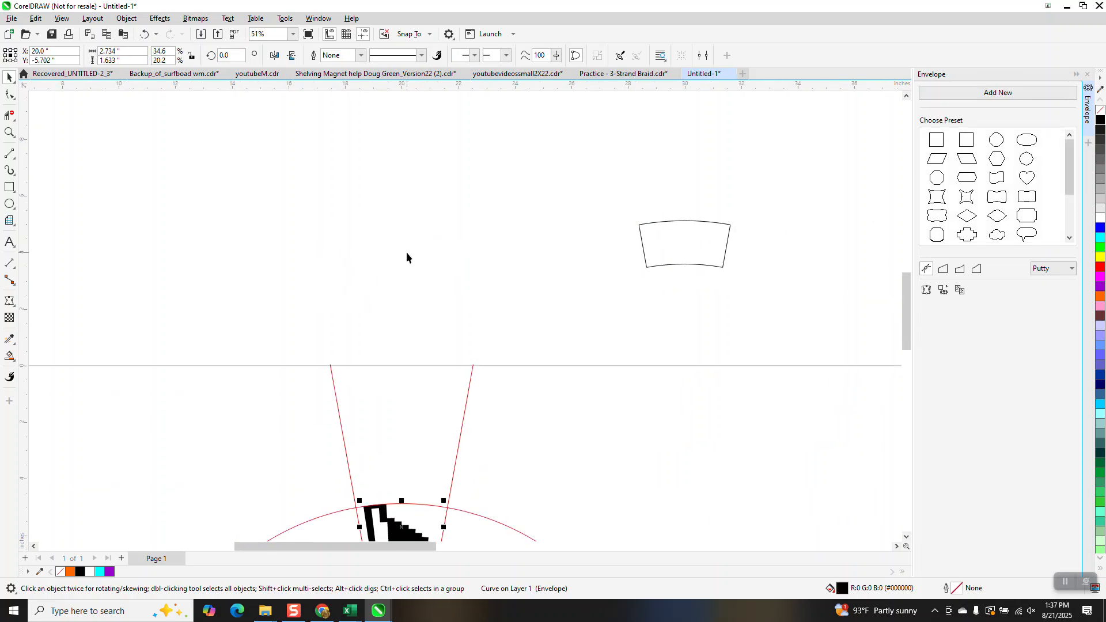
click(10, 133)
drag(306, 419, 487, 556)
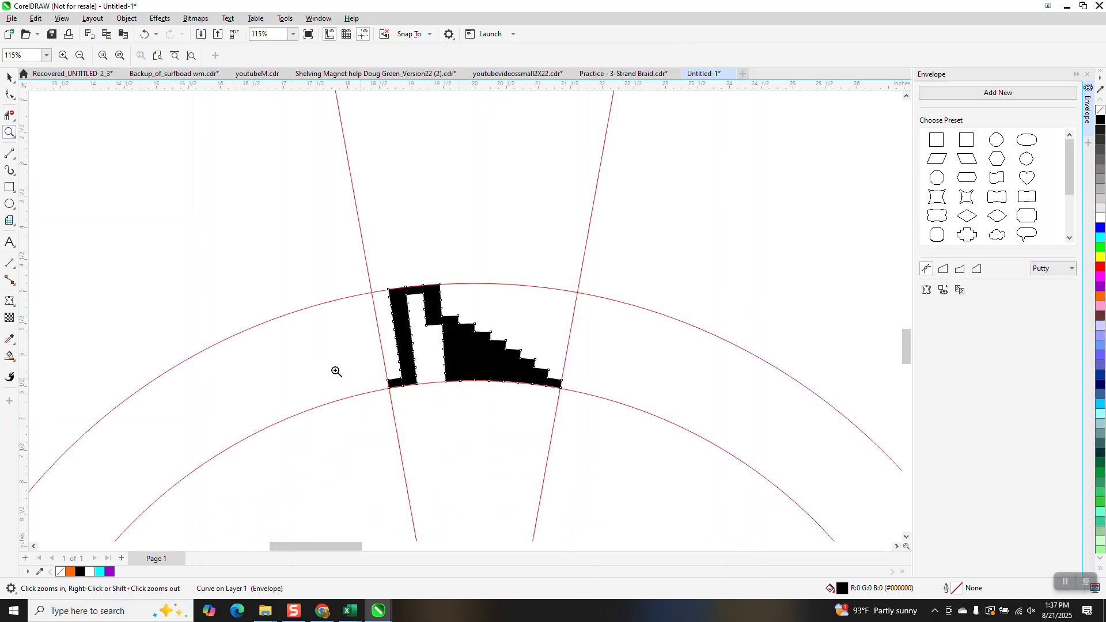
click(9, 77)
click(124, 133)
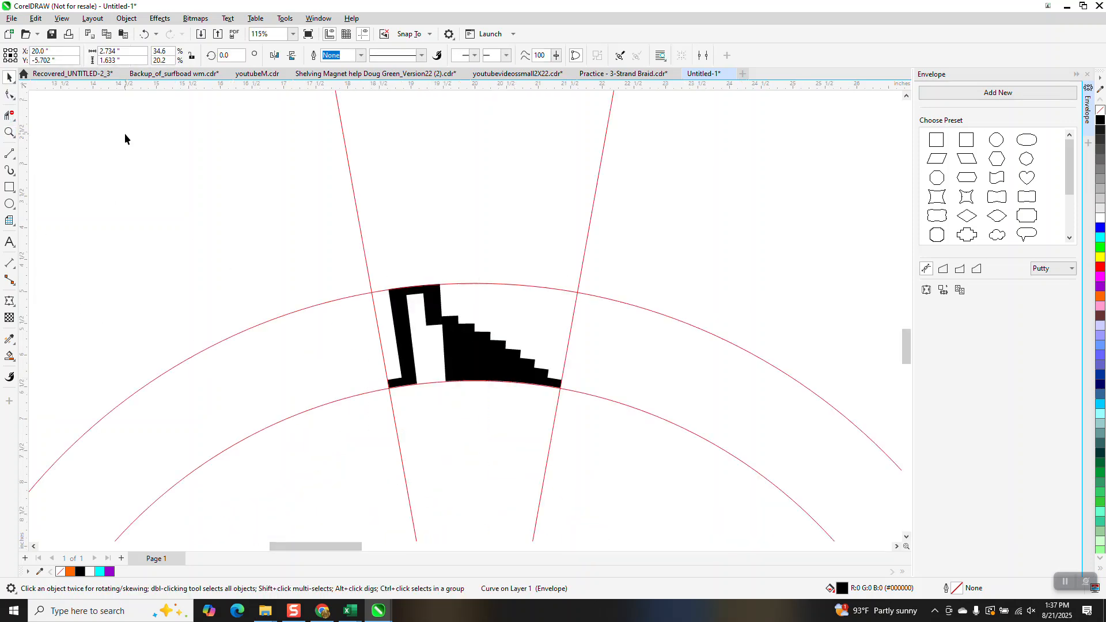
scroll(265, 183, down, 1)
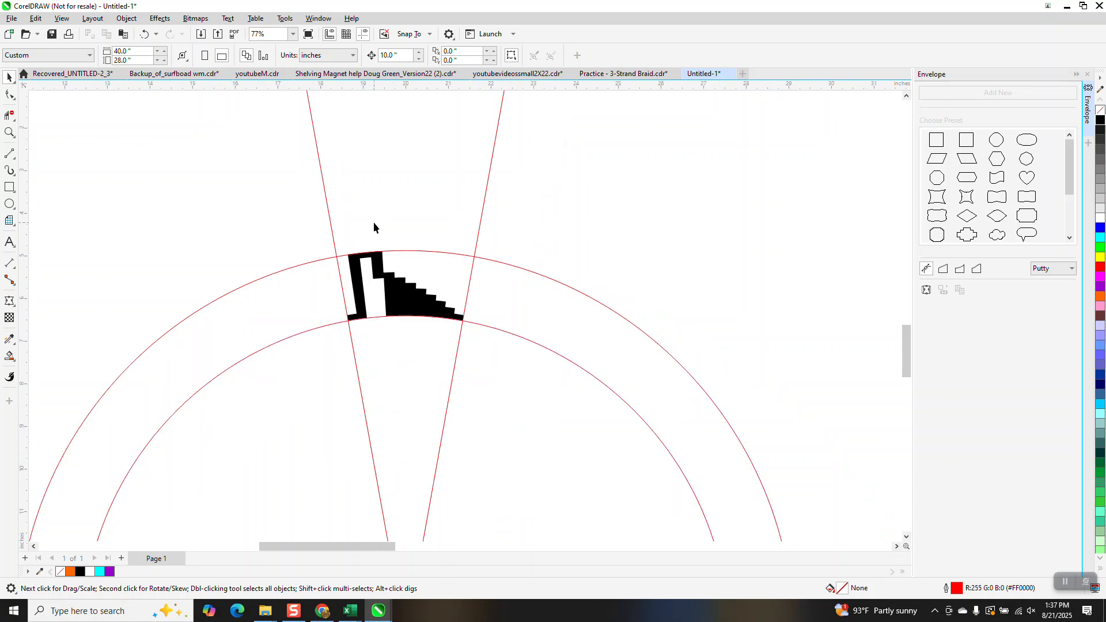
Delete the two red guide circles and the two angled red guide lines around the stair motif.
scroll(389, 247, down, 1)
click(411, 282)
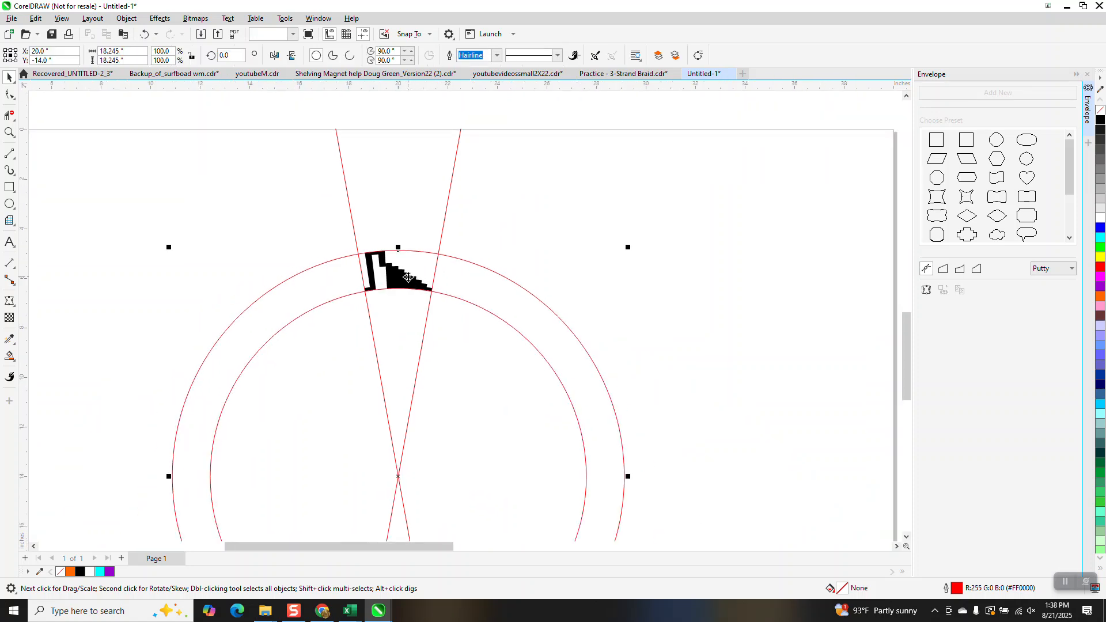
key(Up)
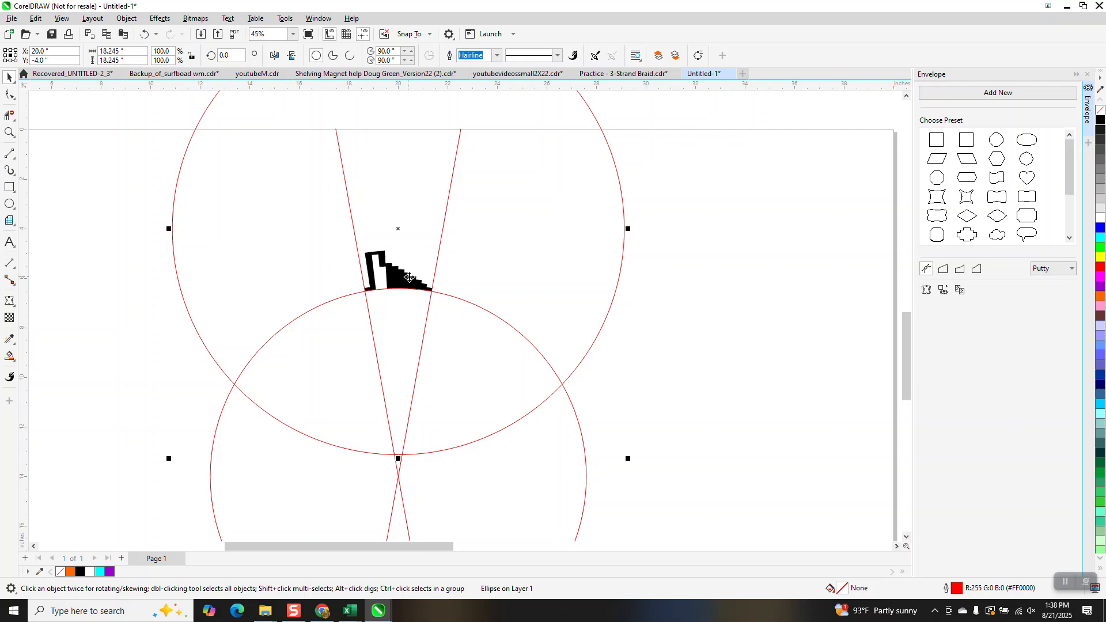
key(Delete)
click(539, 355)
key(Delete)
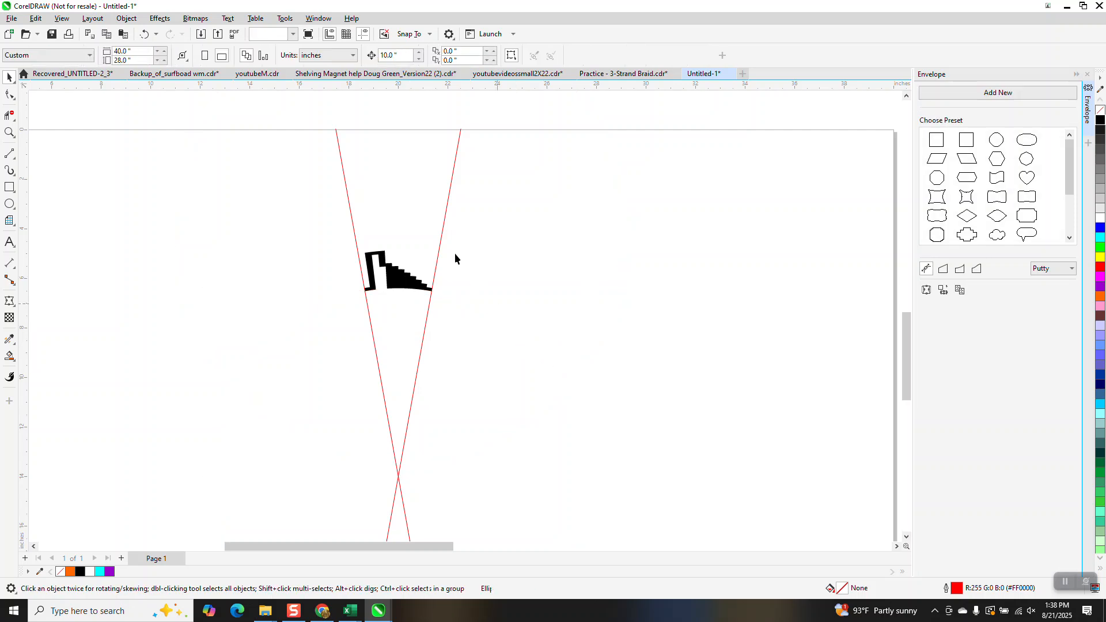
click(440, 240)
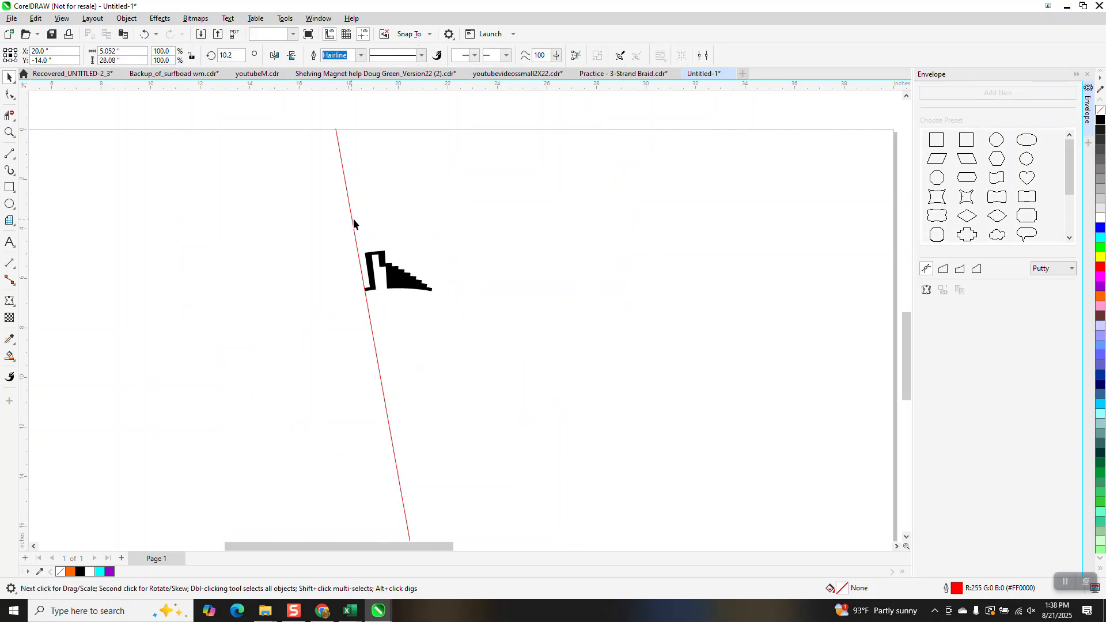
key(Delete)
Replace the stair motif's fill with a black hairline outline and add a copy rotated 20 degrees about the ring's centre.
click(395, 279)
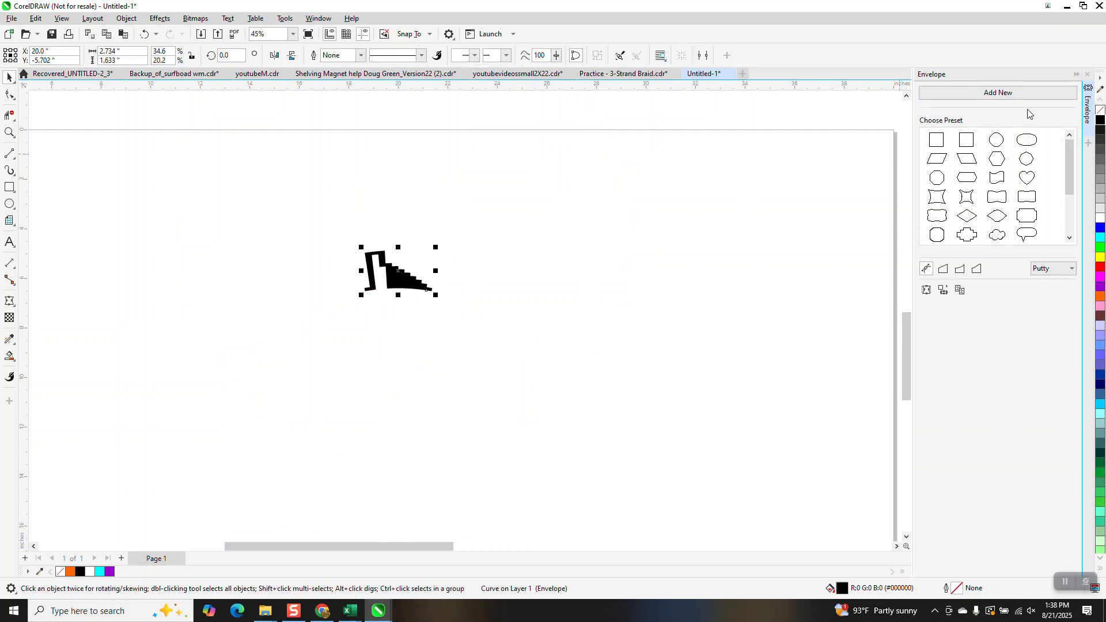
click(1099, 110)
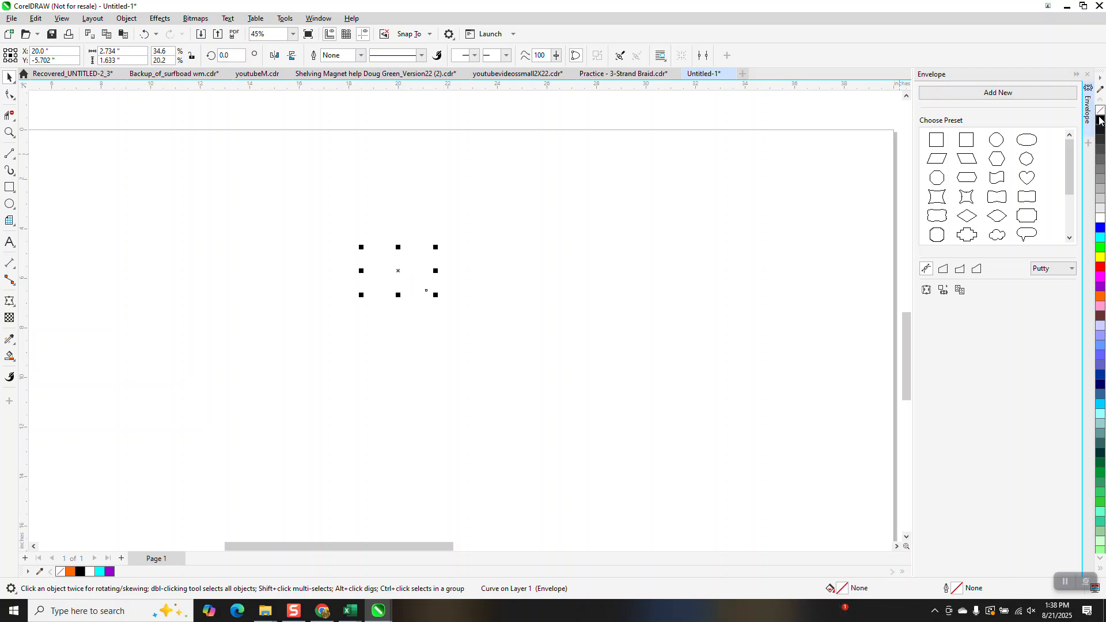
right_click(1101, 130)
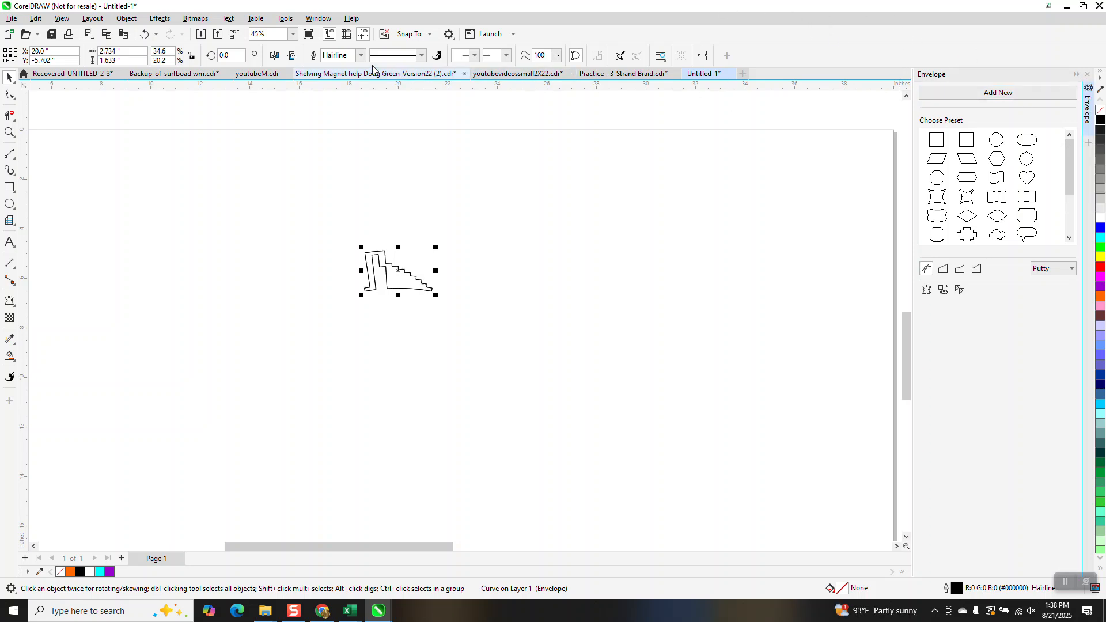
text(20)
key(Return)
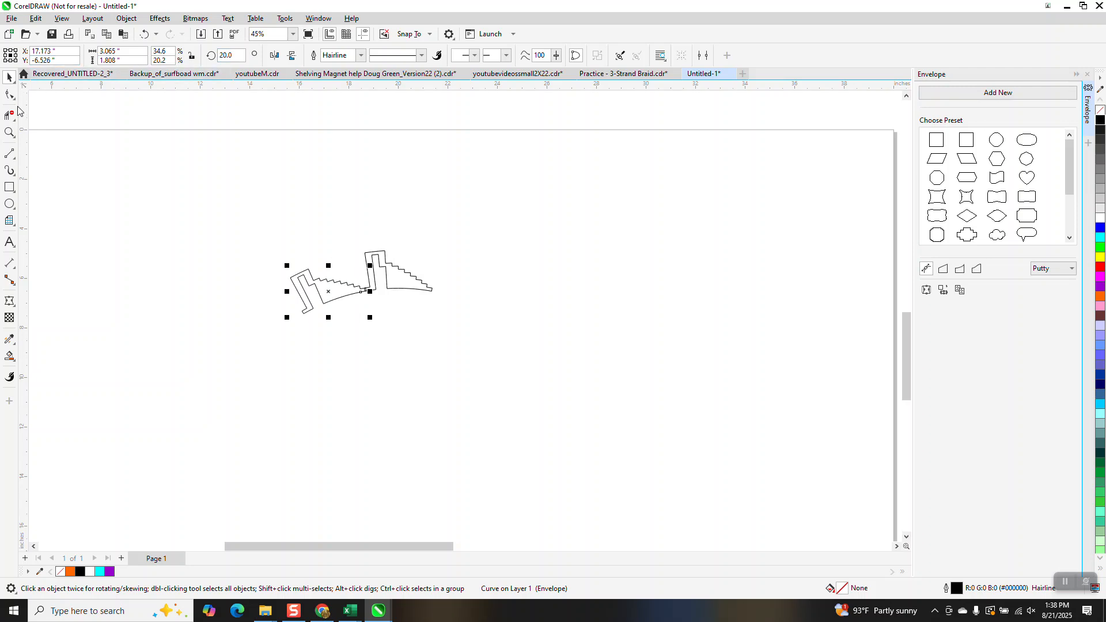
Convert the rotated, enveloped copy of the stair motif to curves.
click(10, 131)
drag(340, 282, 389, 306)
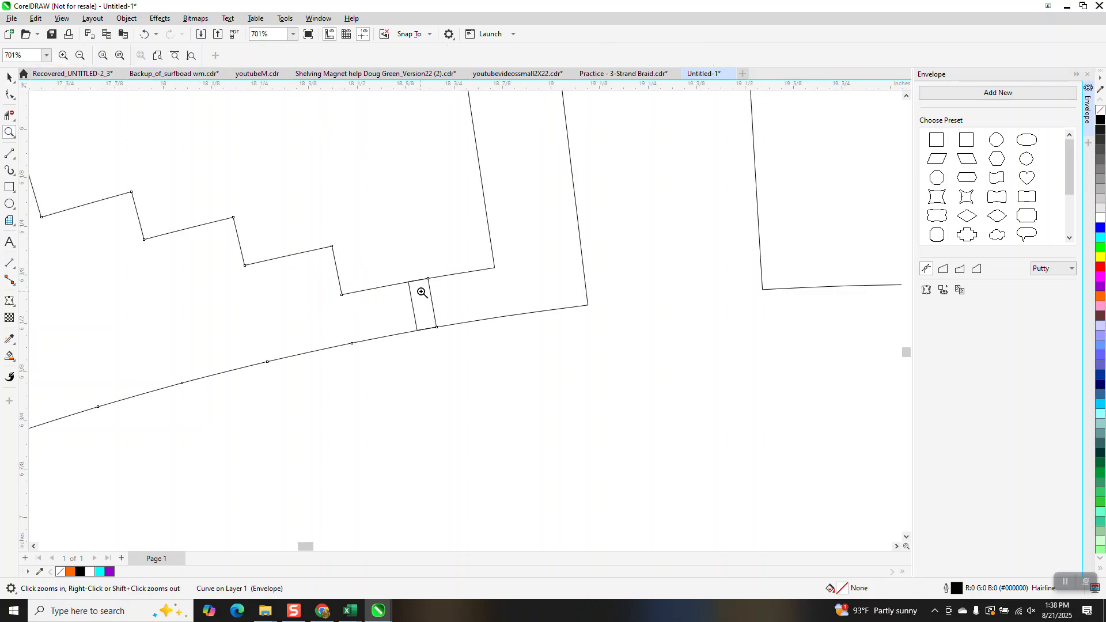
drag(392, 265, 472, 373)
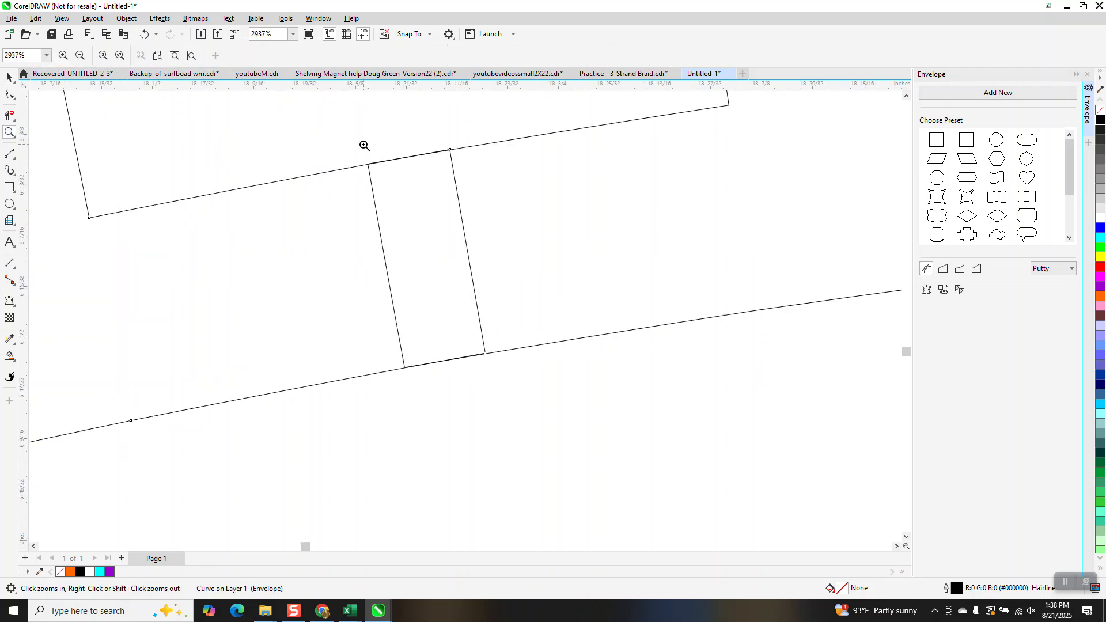
drag(366, 137, 393, 172)
scroll(375, 170, down, 3)
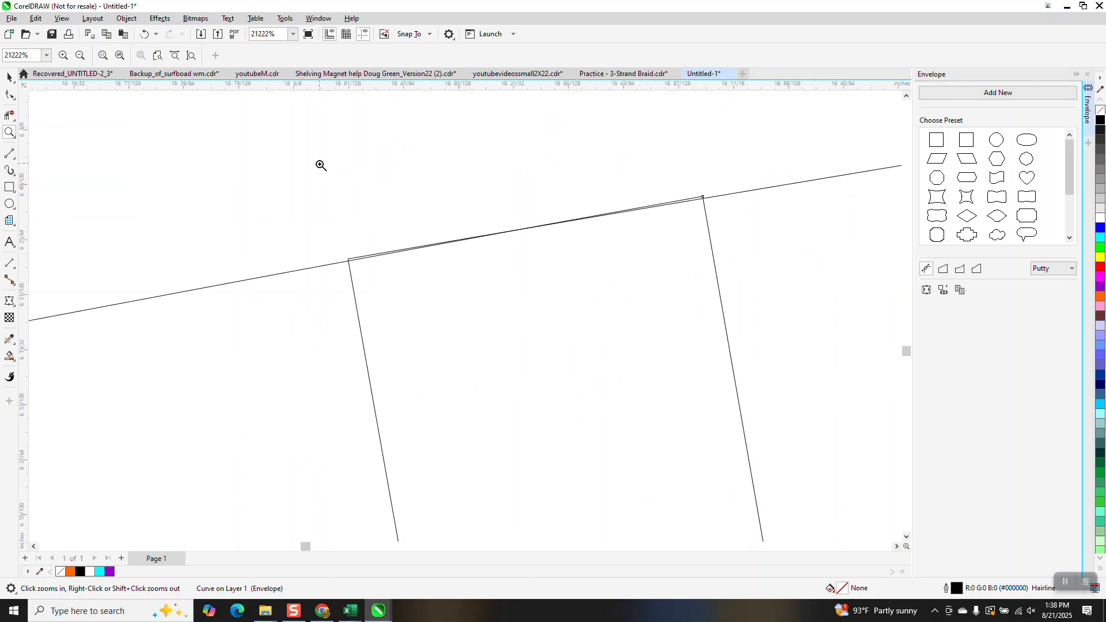
click(10, 77)
scroll(453, 309, down, 3)
right_click(454, 310)
click(8, 79)
click(279, 322)
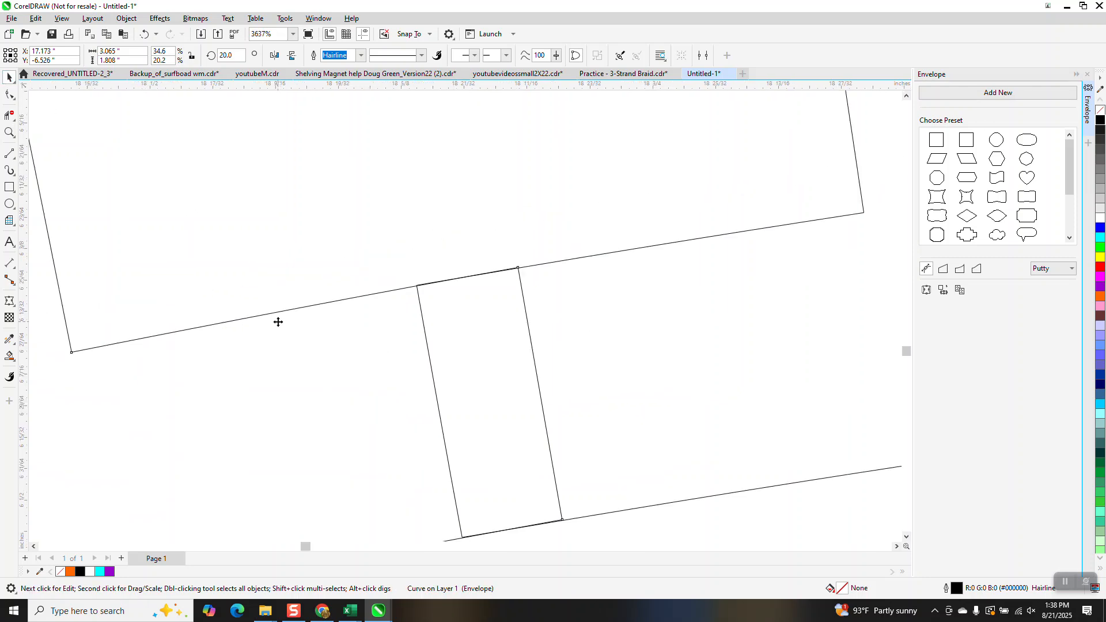
click(126, 18)
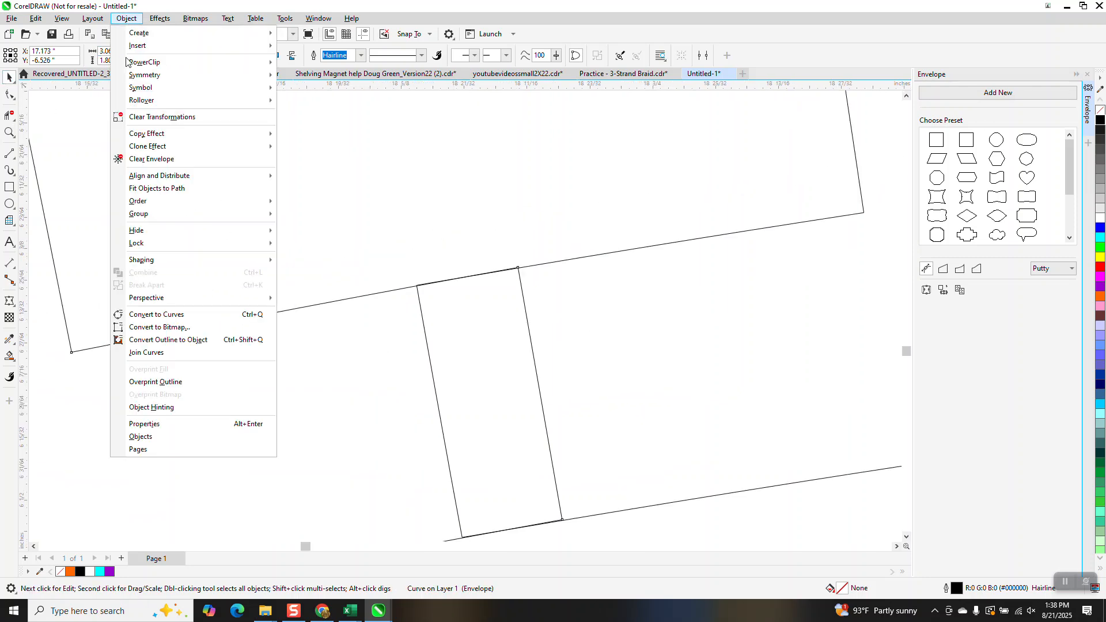
click(165, 314)
Move the upper corner node at the copy's stair tip onto the intersection with the original motif's foot edge.
click(9, 132)
click(592, 383)
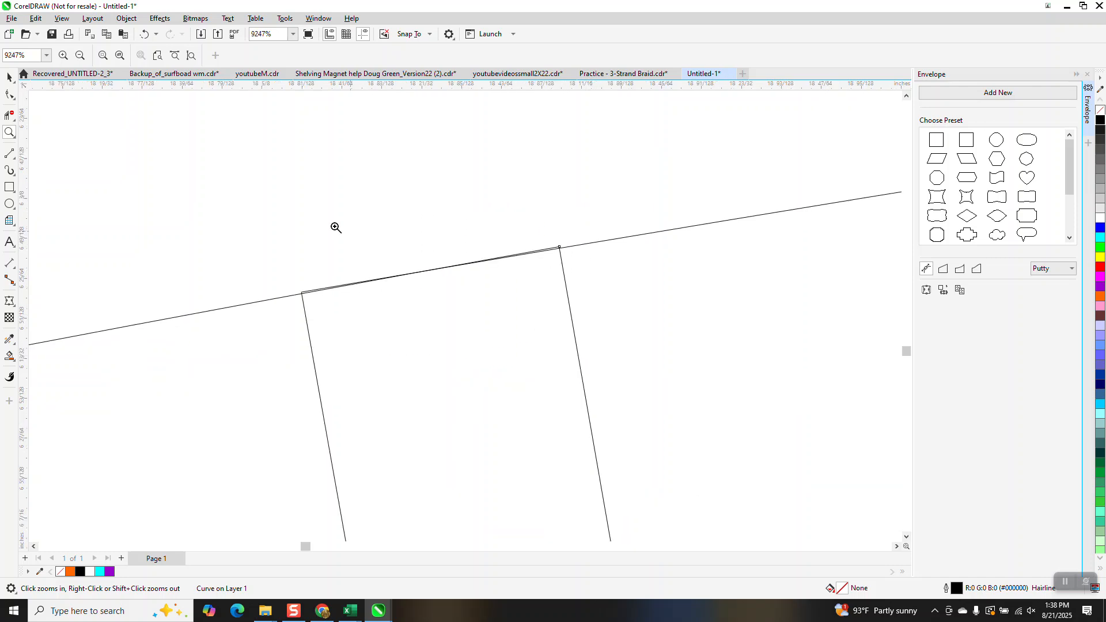
click(560, 249)
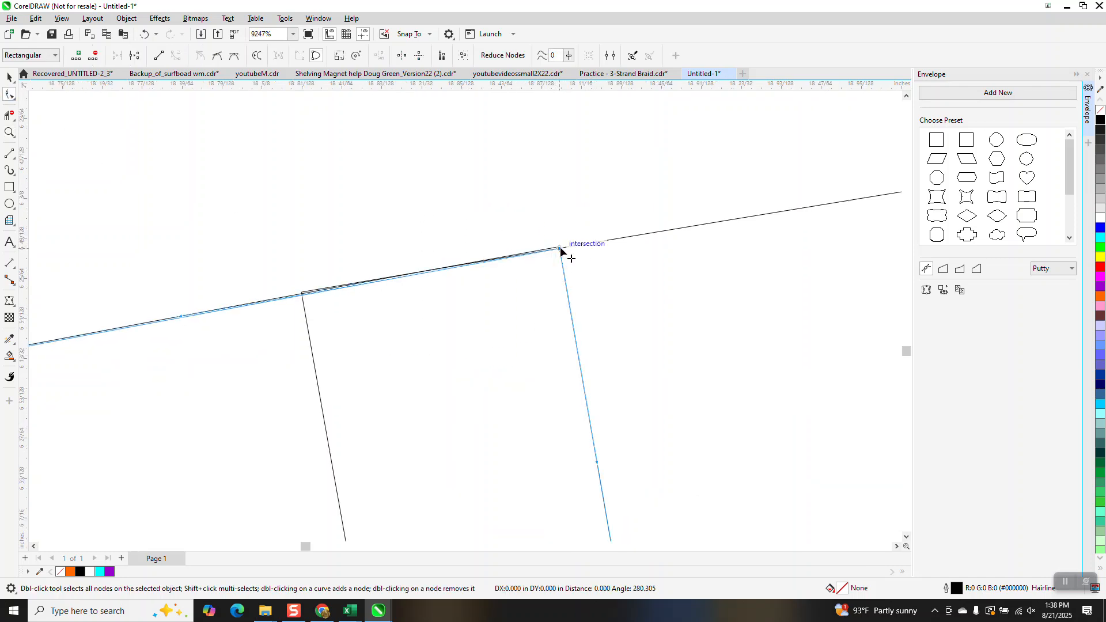
scroll(478, 262, down, 3)
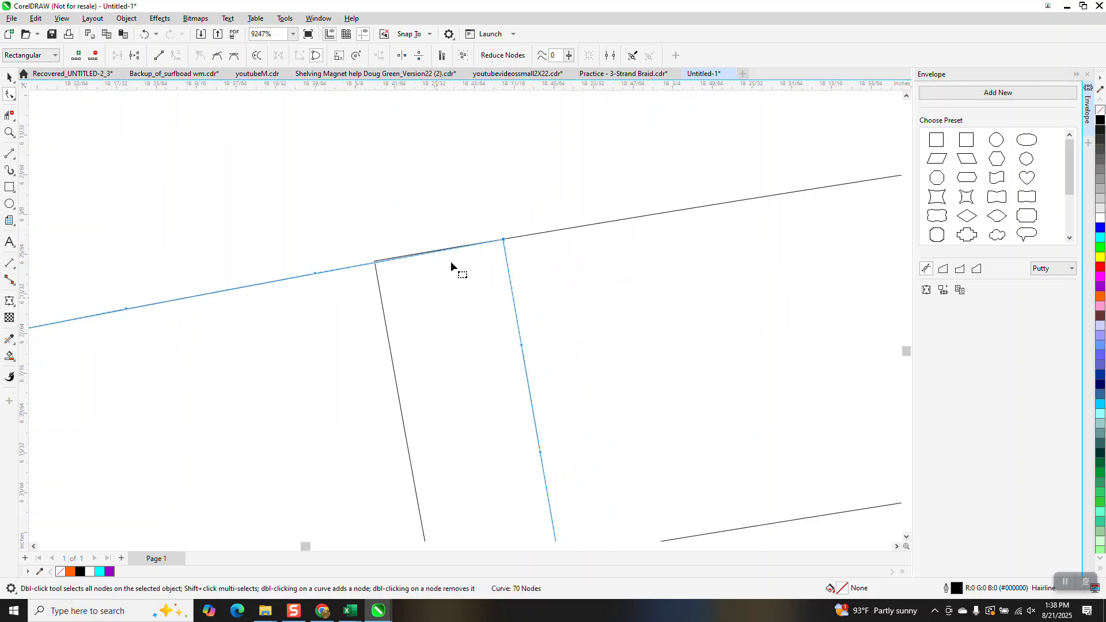
Move the lower corner node at the copy's stair tip onto the original motif's lower edge.
click(9, 133)
drag(482, 406, 557, 455)
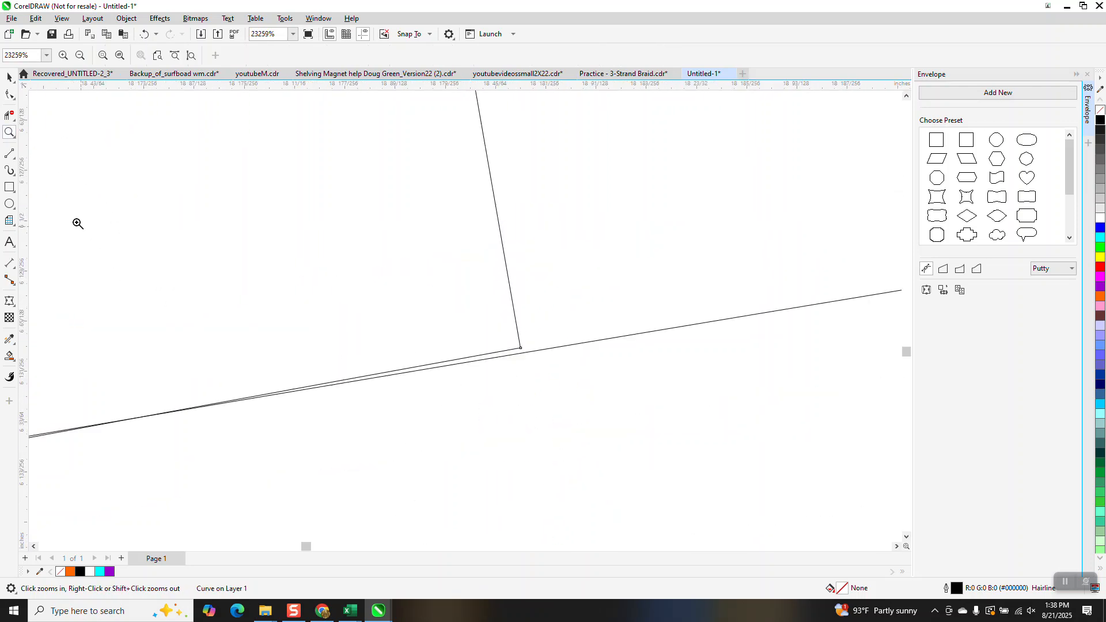
click(10, 94)
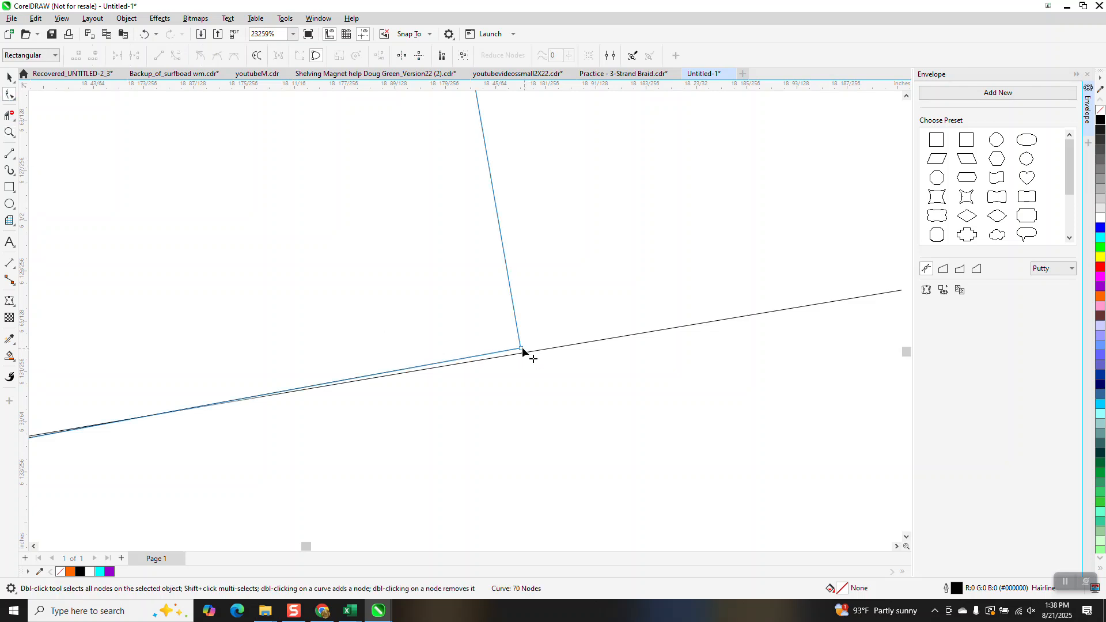
drag(521, 347, 521, 353)
scroll(469, 351, down, 3)
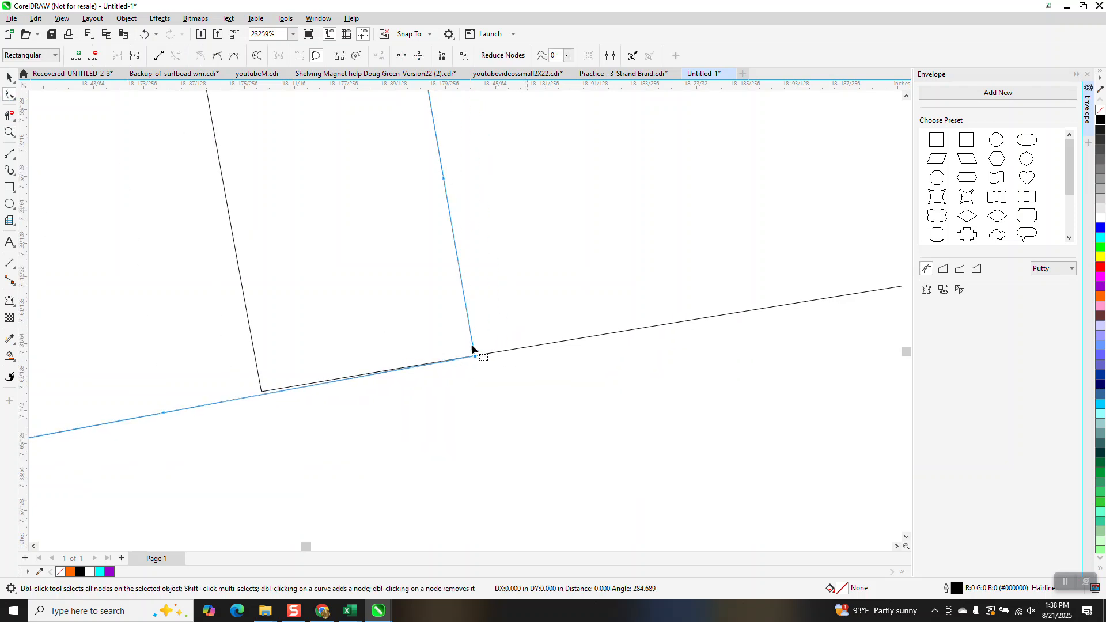
scroll(440, 331, down, 3)
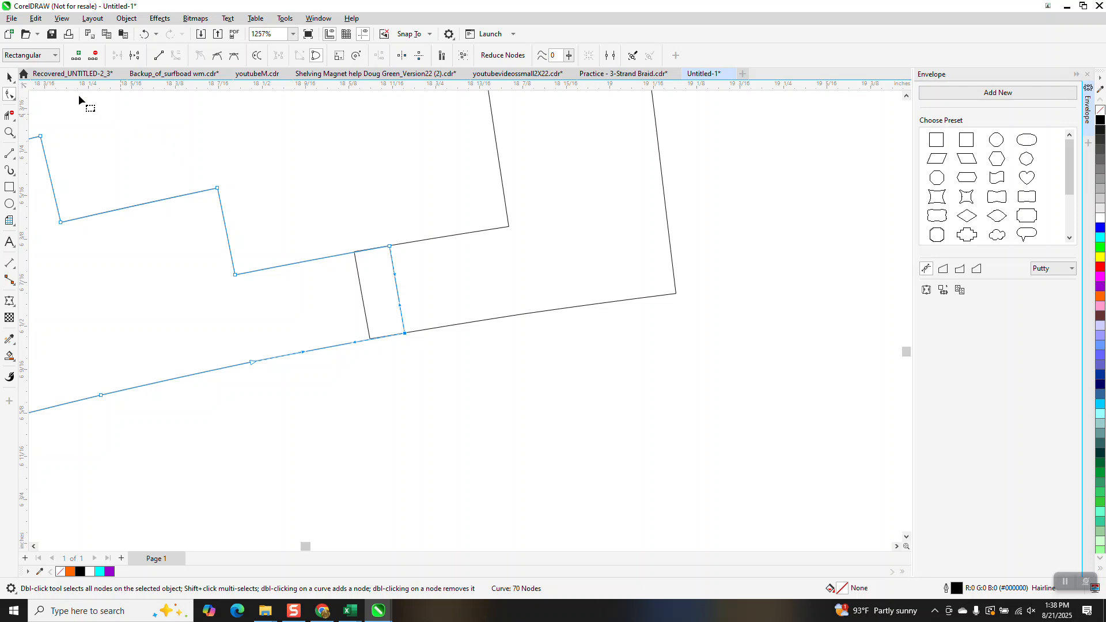
Delete the original stair motif, leaving the node-corrected copy.
click(10, 77)
click(556, 226)
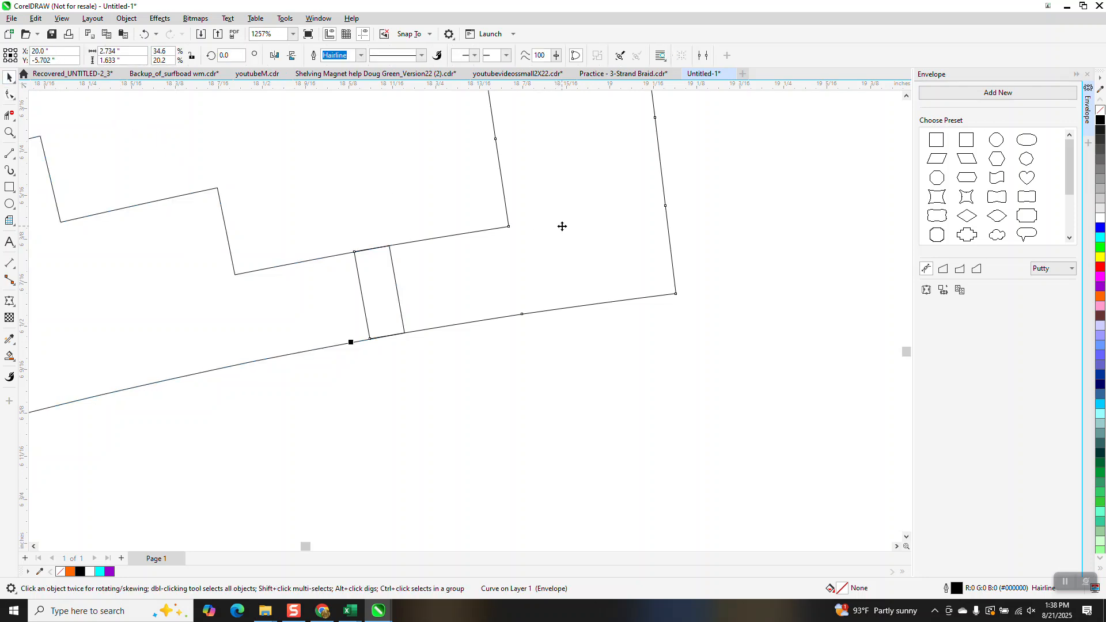
key(Delete)
Add a copy of the corrected stair motif rotated 20 degrees about the ring's centre.
scroll(460, 256, down, 2)
click(382, 285)
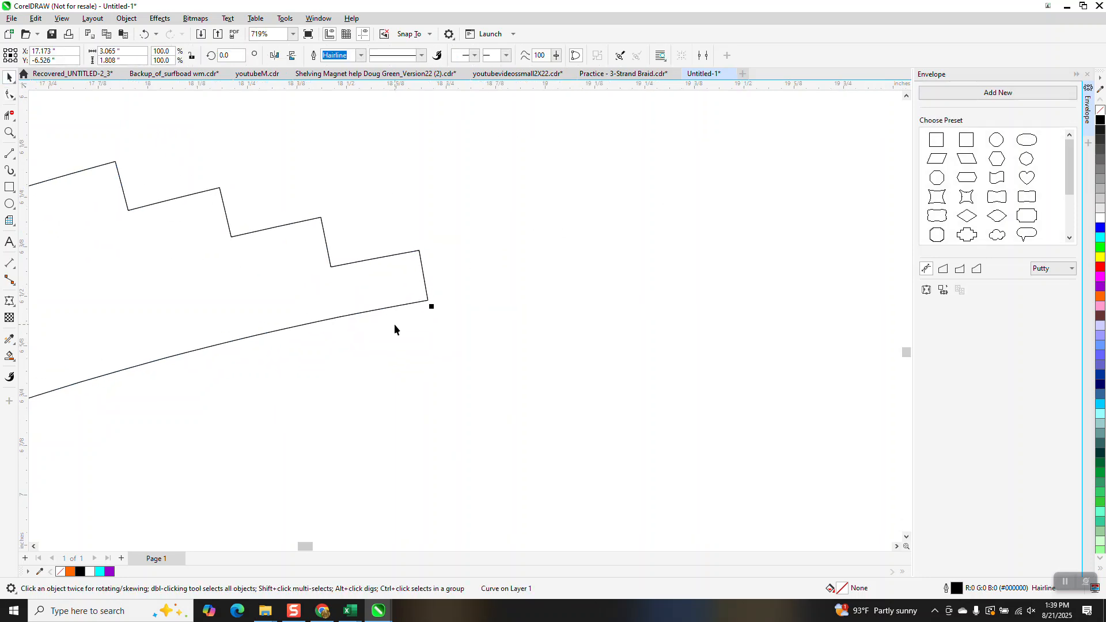
scroll(488, 320, down, 2)
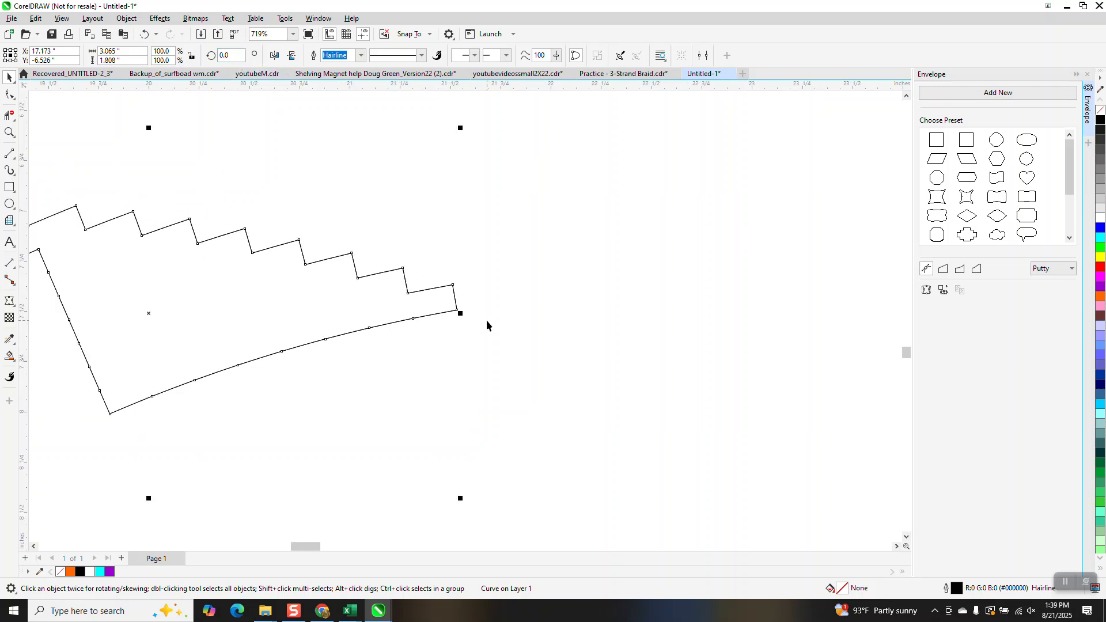
drag(231, 56, 206, 72)
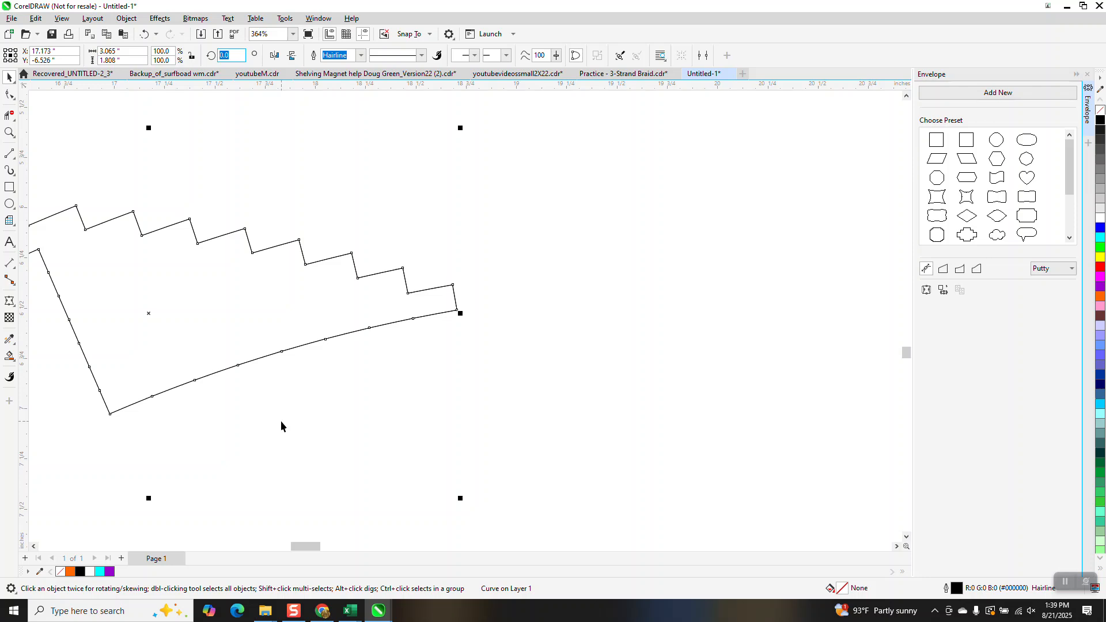
text(20)
key(Return)
Examine the joint where the new copy's stair tip overlaps the foot of the neighbouring motif.
scroll(281, 420, down, 2)
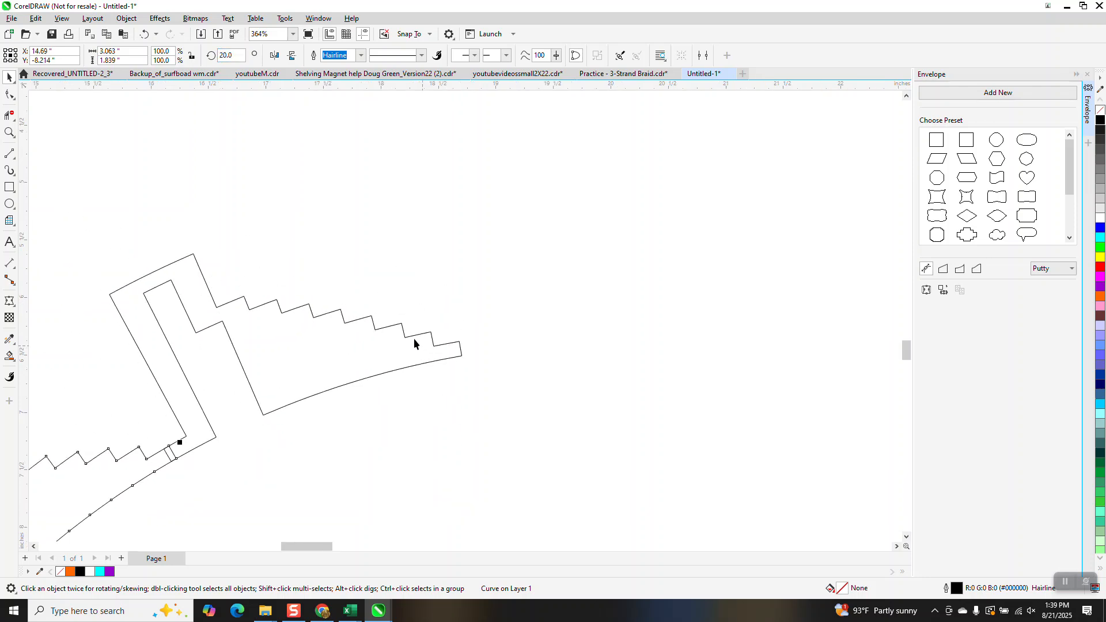
click(9, 132)
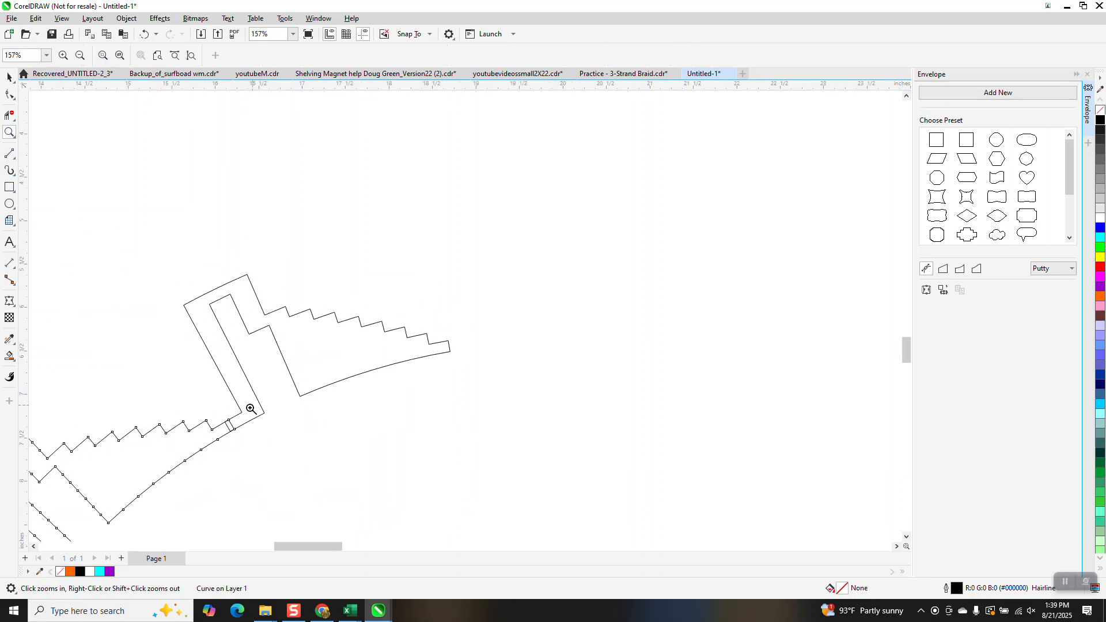
drag(255, 447, 258, 446)
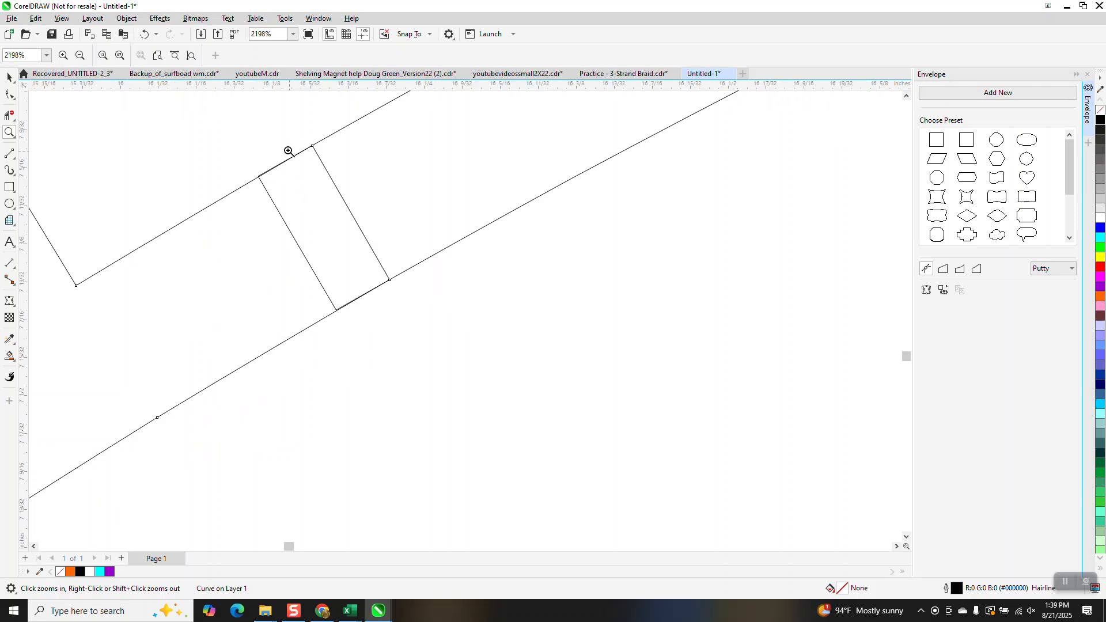
scroll(374, 271, down, 4)
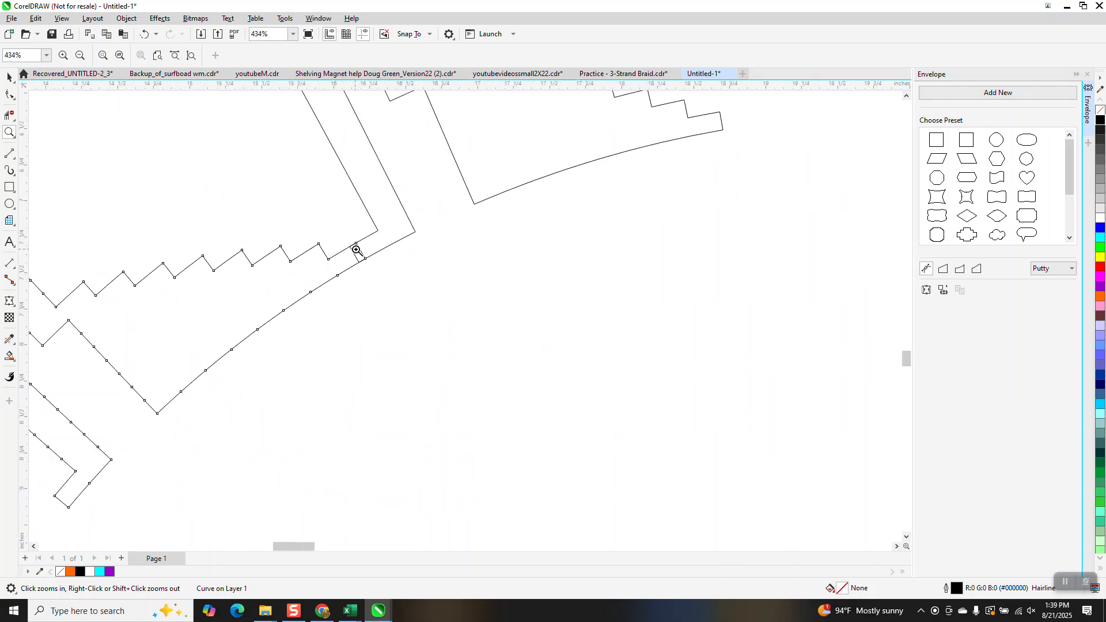
scroll(358, 249, down, 1)
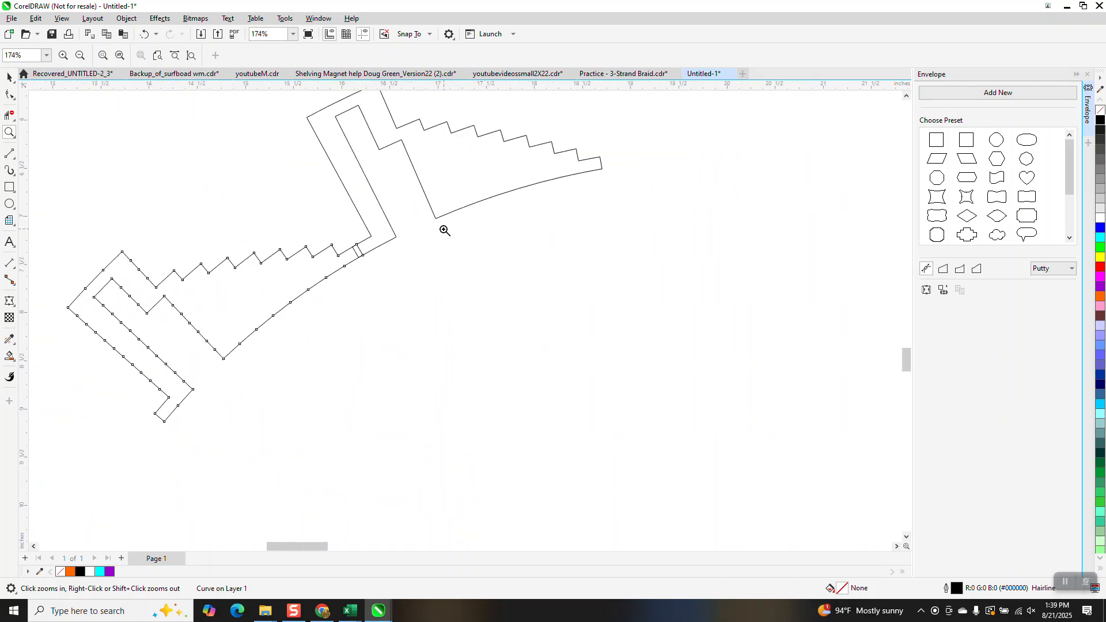
scroll(369, 266, down, 1)
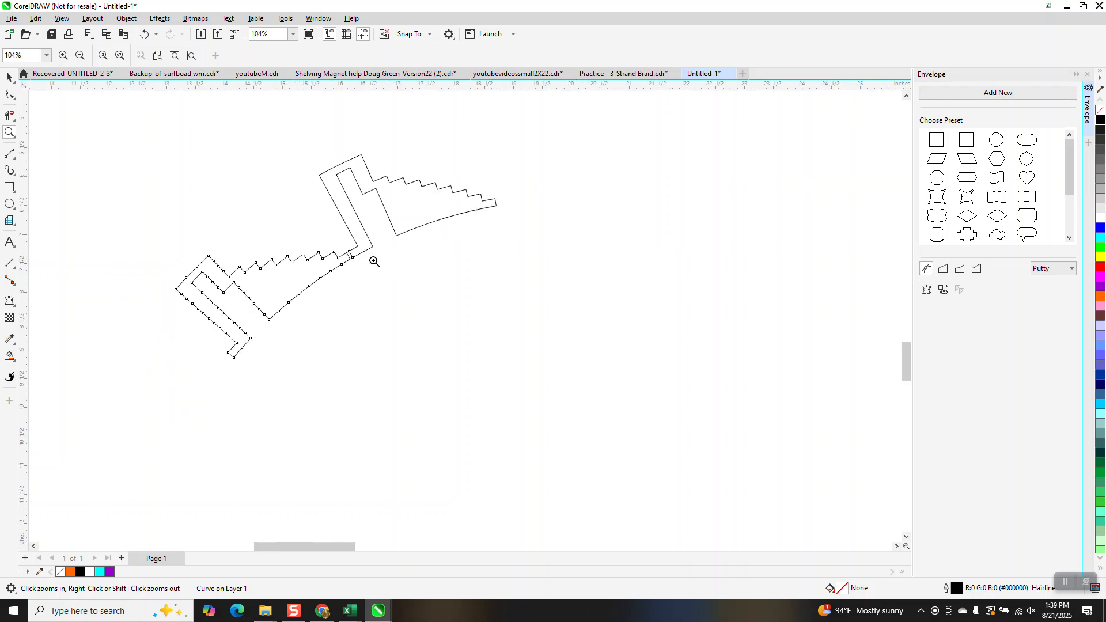
Repeat the stair motif as rotated copies every 20 degrees about the ring's centre until the ring closes.
click(8, 76)
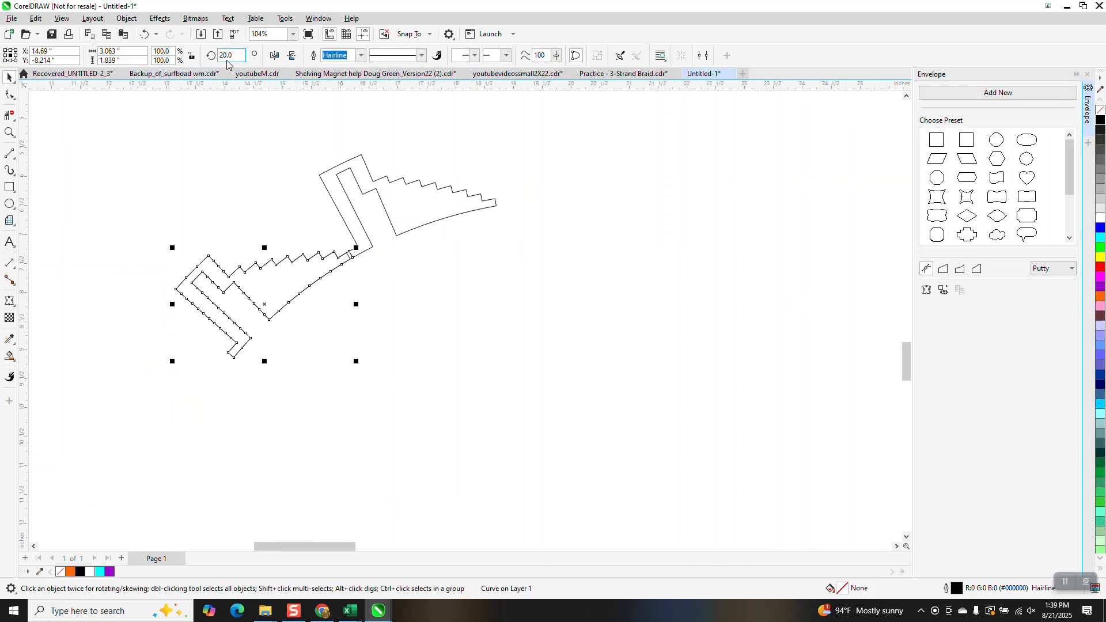
text(40)
key(Return)
key(ctrl+r)
key(ctrl+r)
key(ctrl+r)
key(ctrl+r)
key(ctrl+r)
key(ctrl+r)
key(ctrl+r)
key(ctrl+r)
key(ctrl+r)
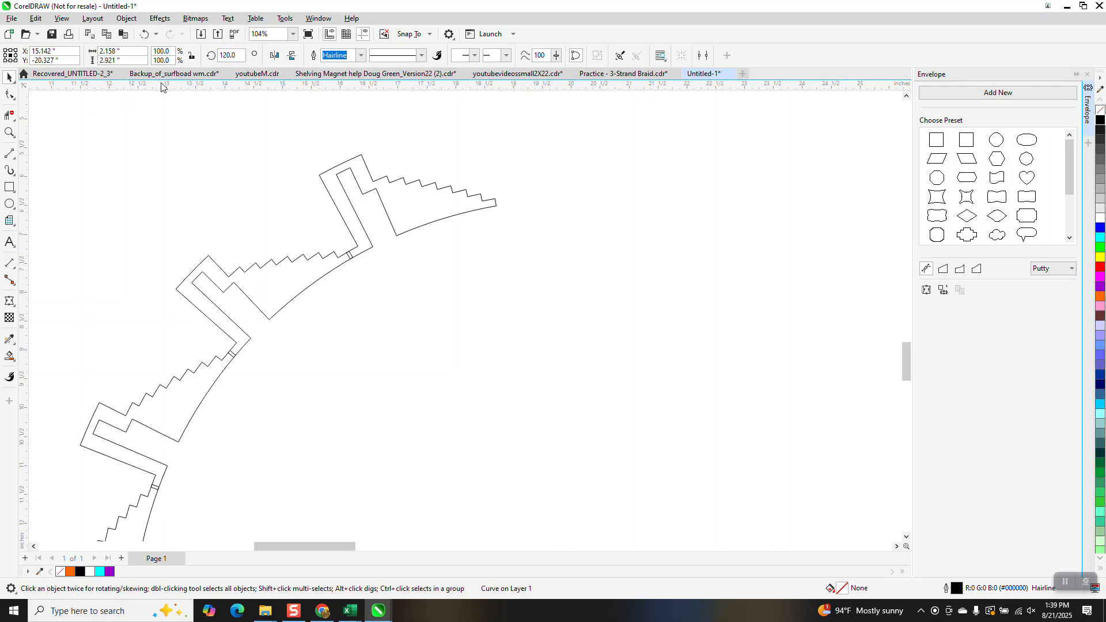
key(ctrl+r)
key(ctrl+r)
key(ctrl+r)
key(ctrl+r)
key(ctrl+r)
scroll(298, 148, down, 5)
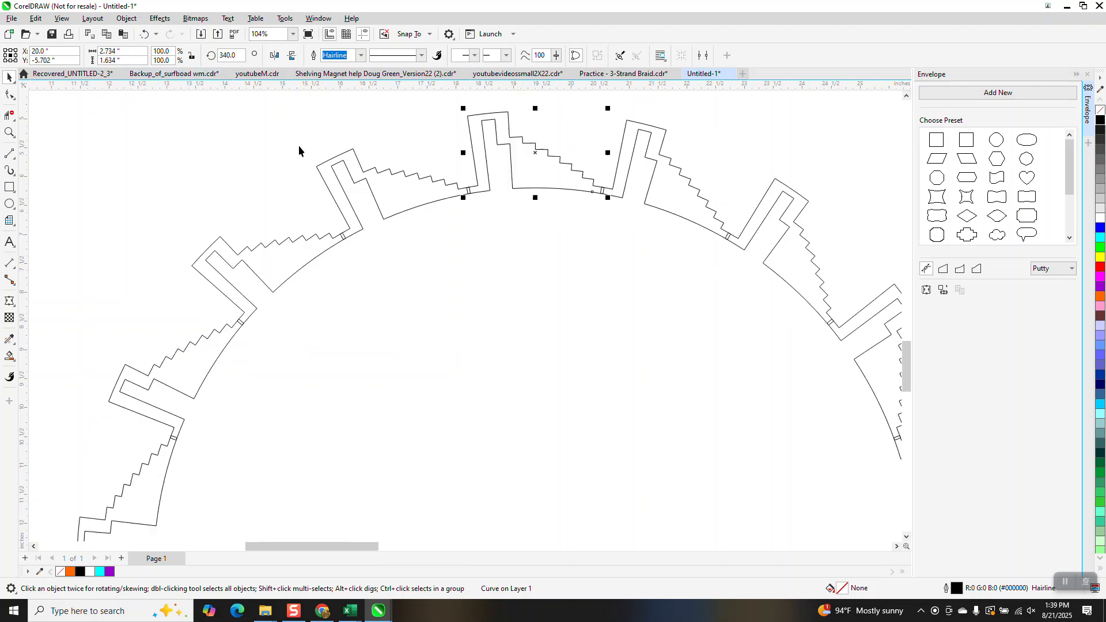
Weld all the stair motifs into one ring and fill its enclosed area with solid red using Smart Fill.
drag(196, 116, 631, 476)
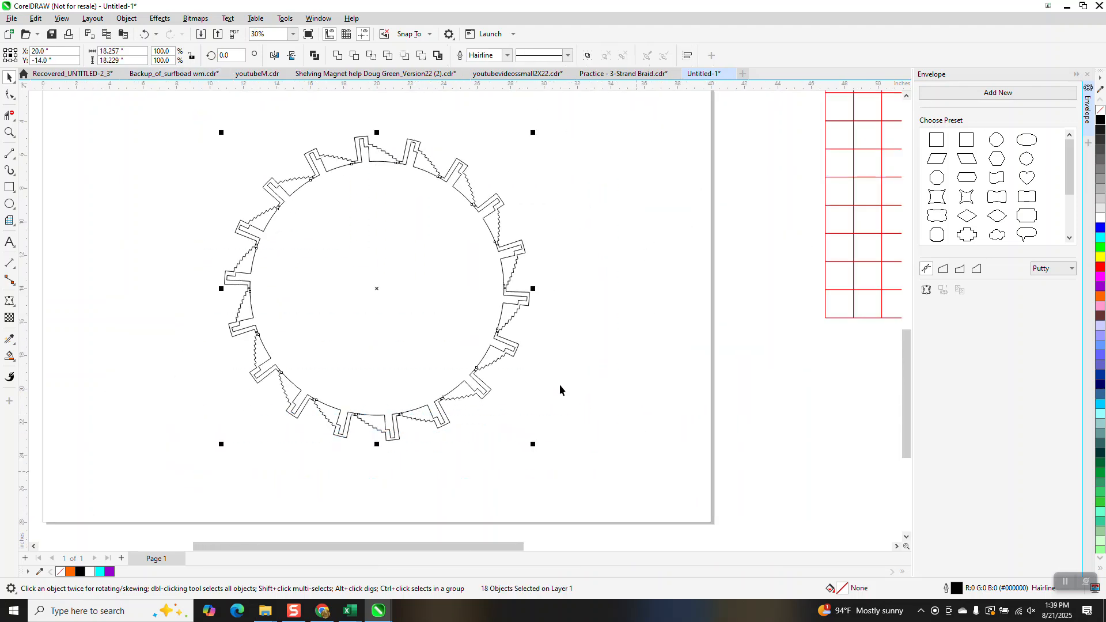
click(338, 56)
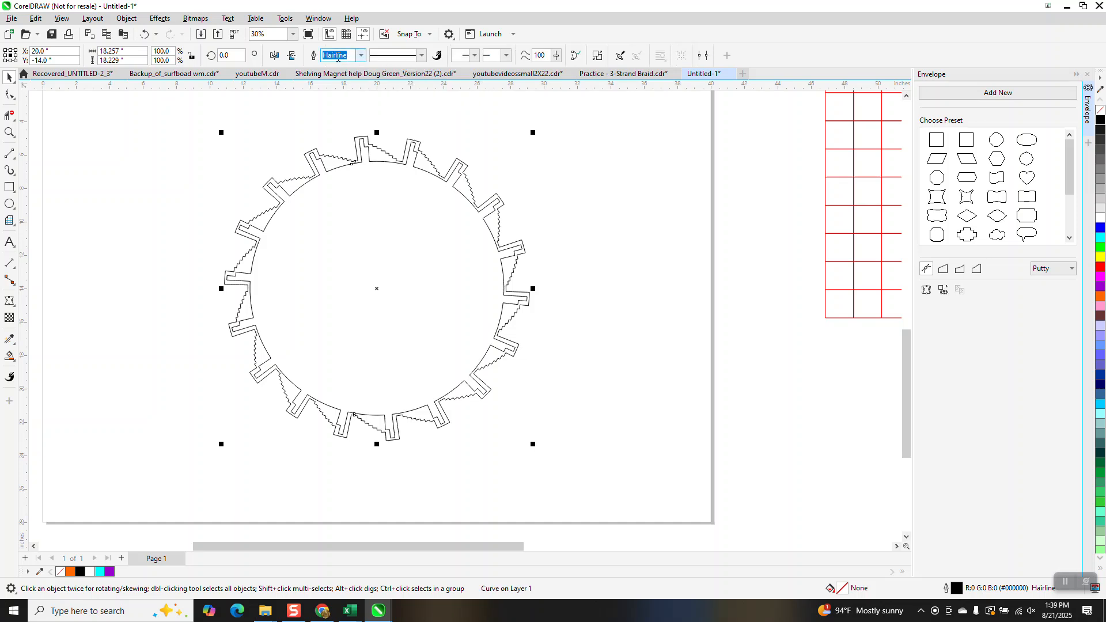
click(9, 356)
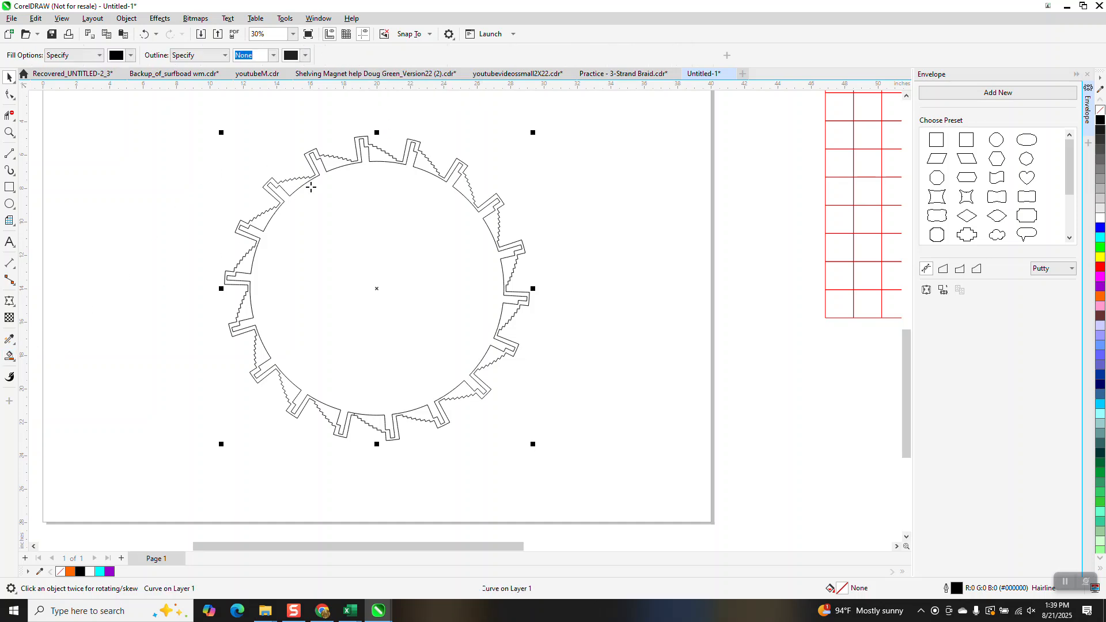
click(381, 154)
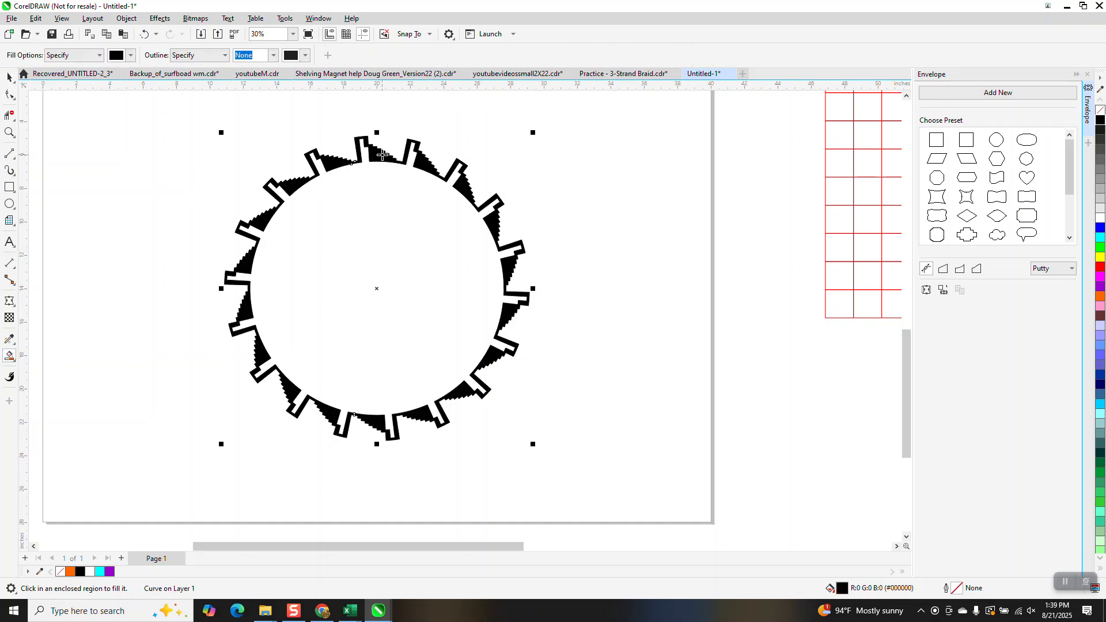
click(1100, 268)
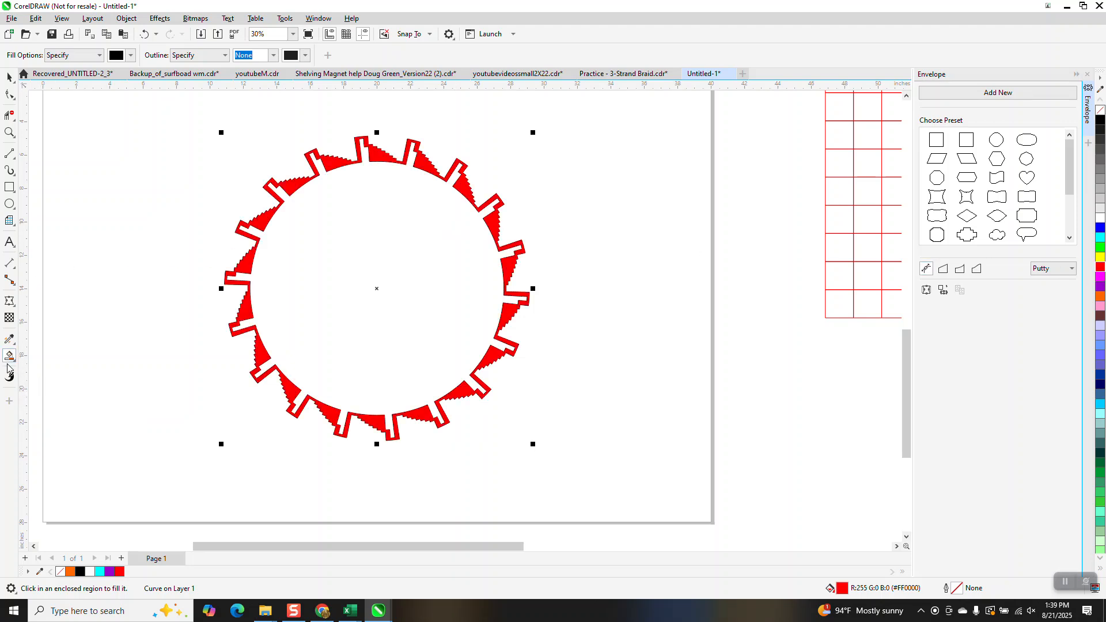
Apply a red-and-yellow gradient across the ring and change it to an elliptical fountain fill.
key(g)
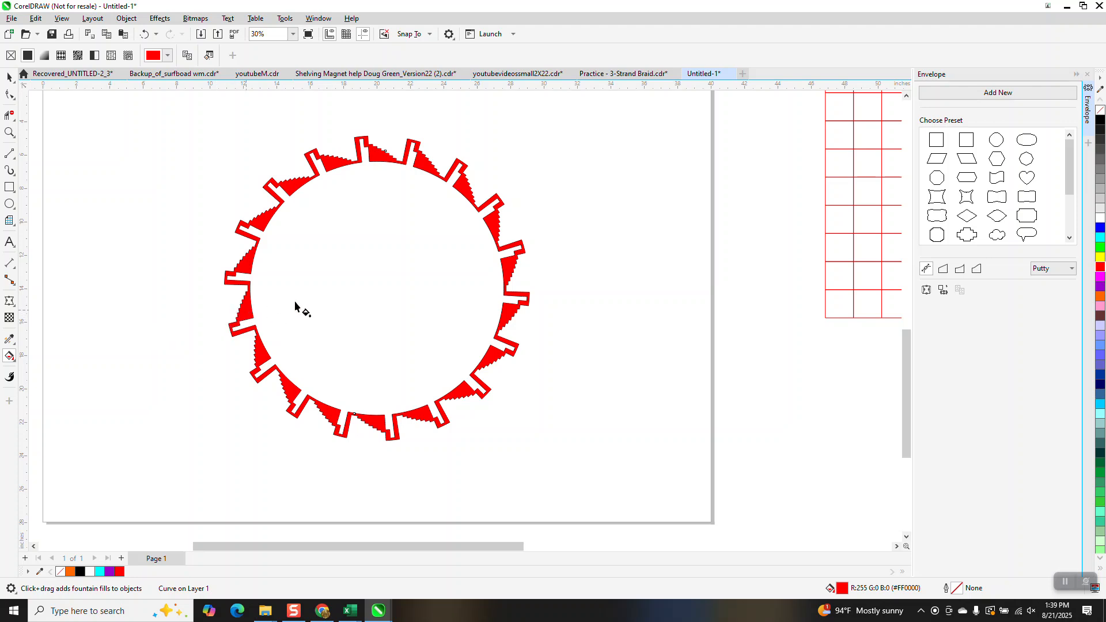
drag(241, 308, 503, 258)
drag(1100, 257, 502, 259)
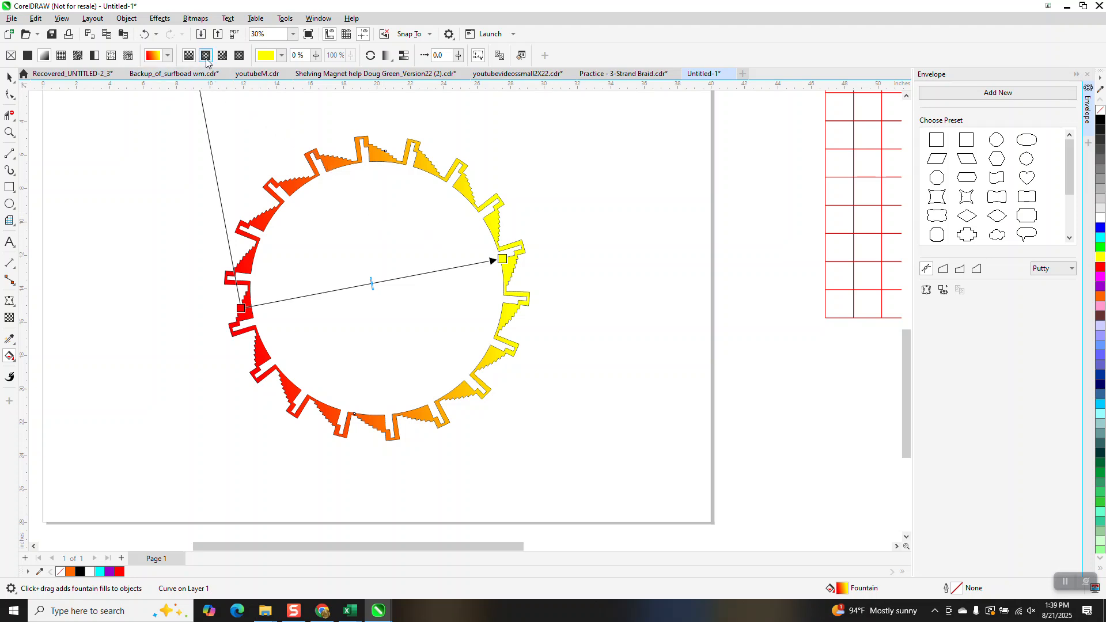
click(205, 58)
click(170, 57)
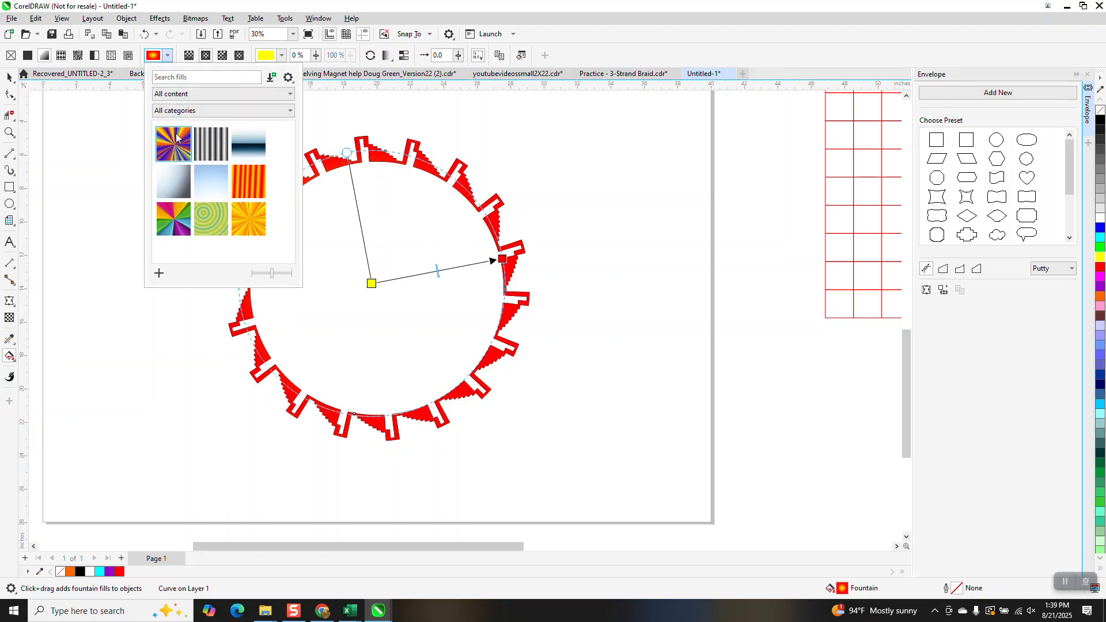
click(239, 219)
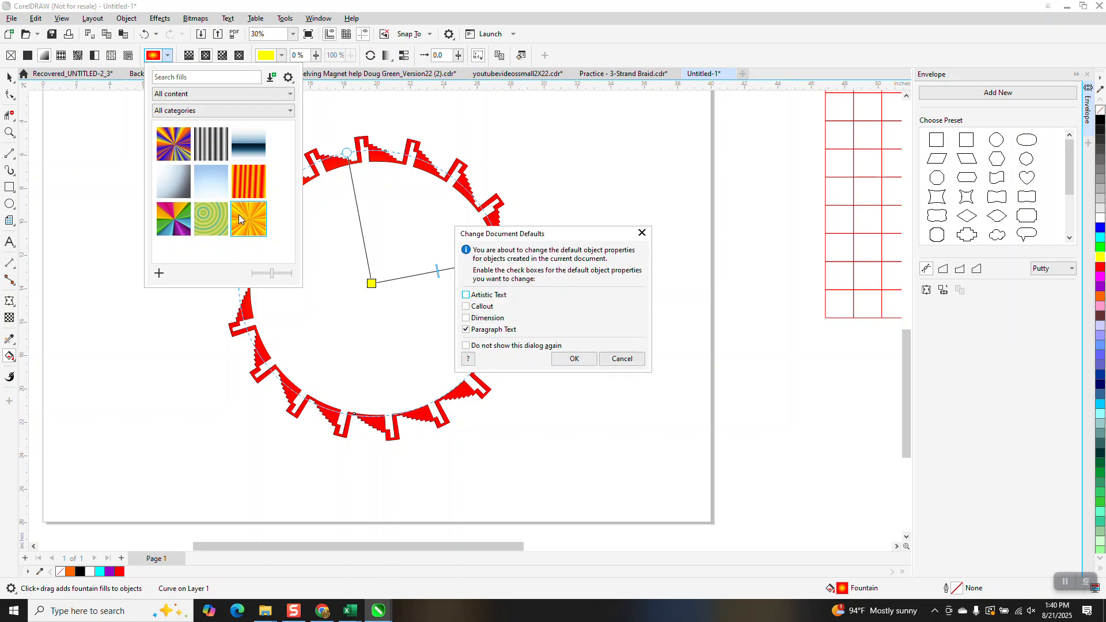
click(614, 364)
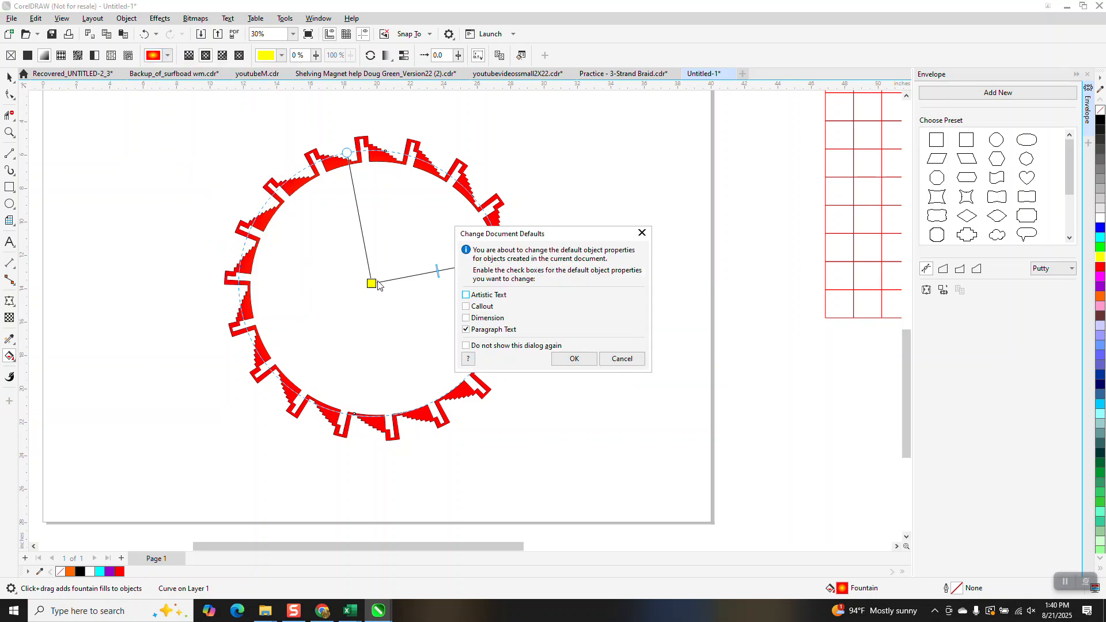
click(631, 363)
click(372, 283)
click(167, 56)
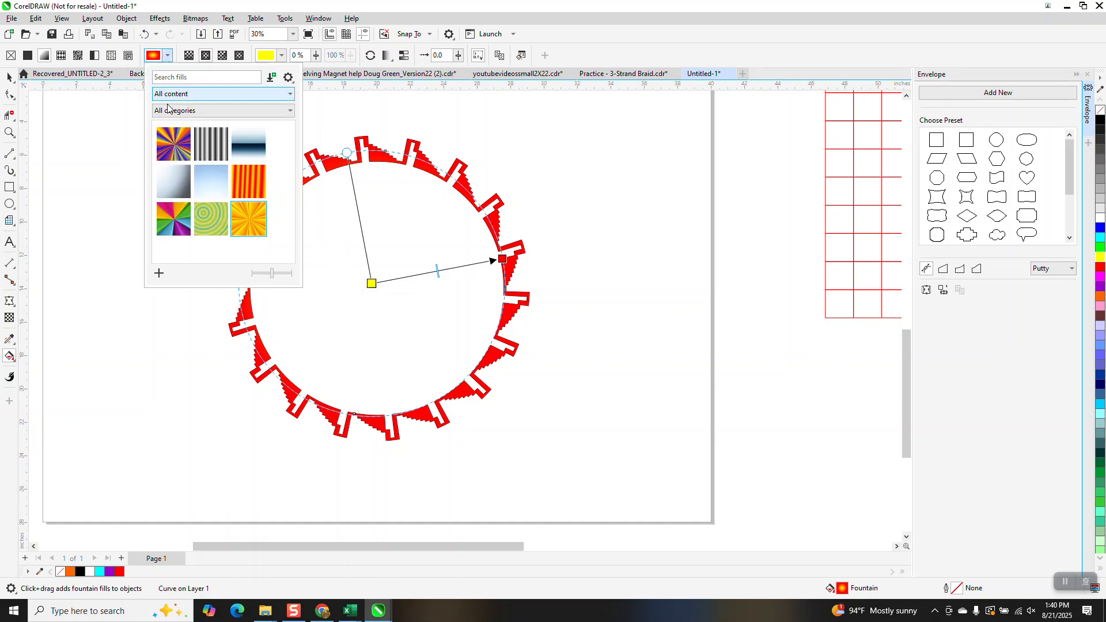
click(242, 224)
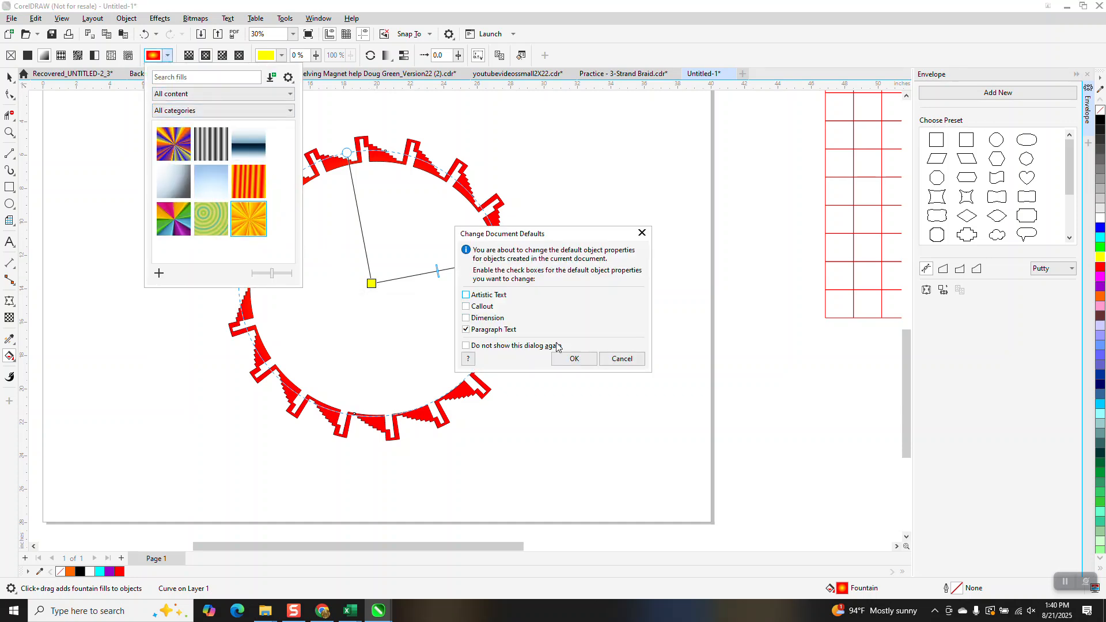
click(622, 360)
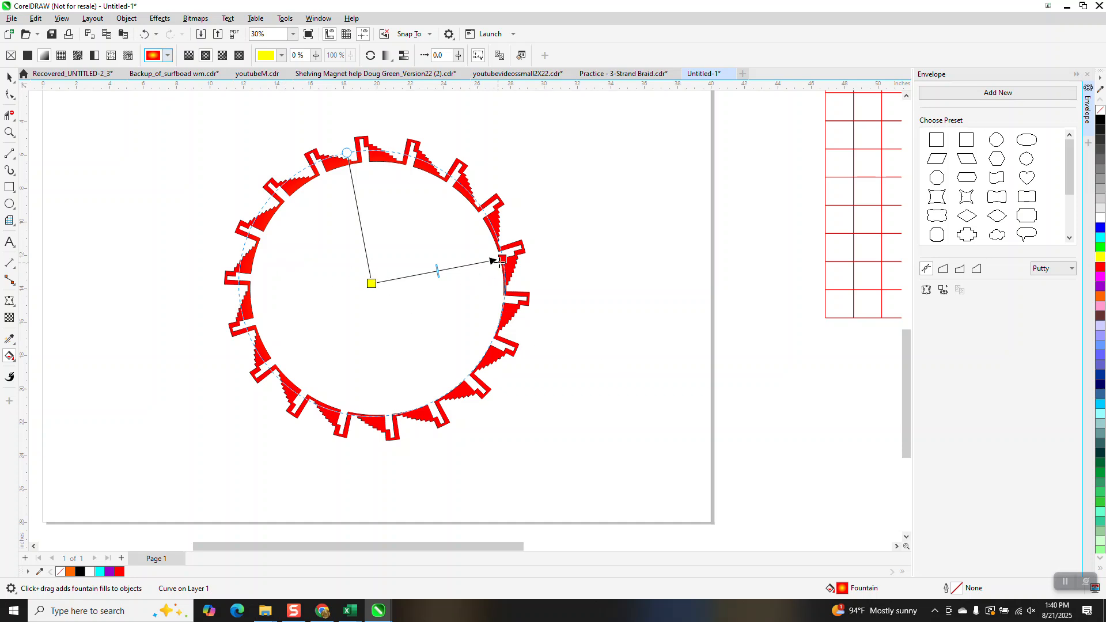
click(503, 260)
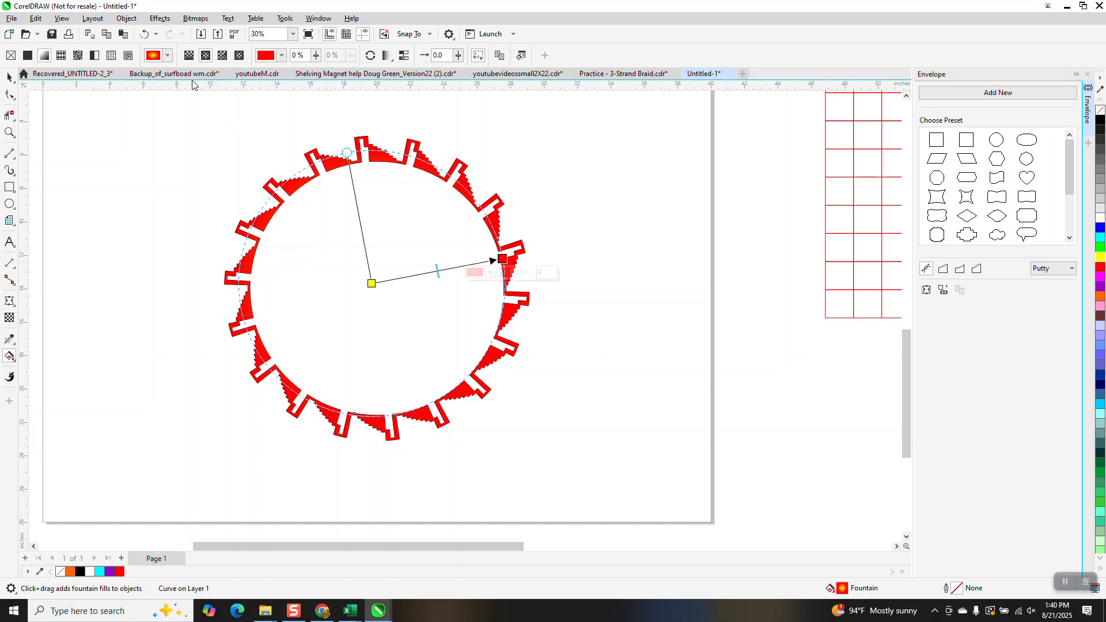
click(167, 56)
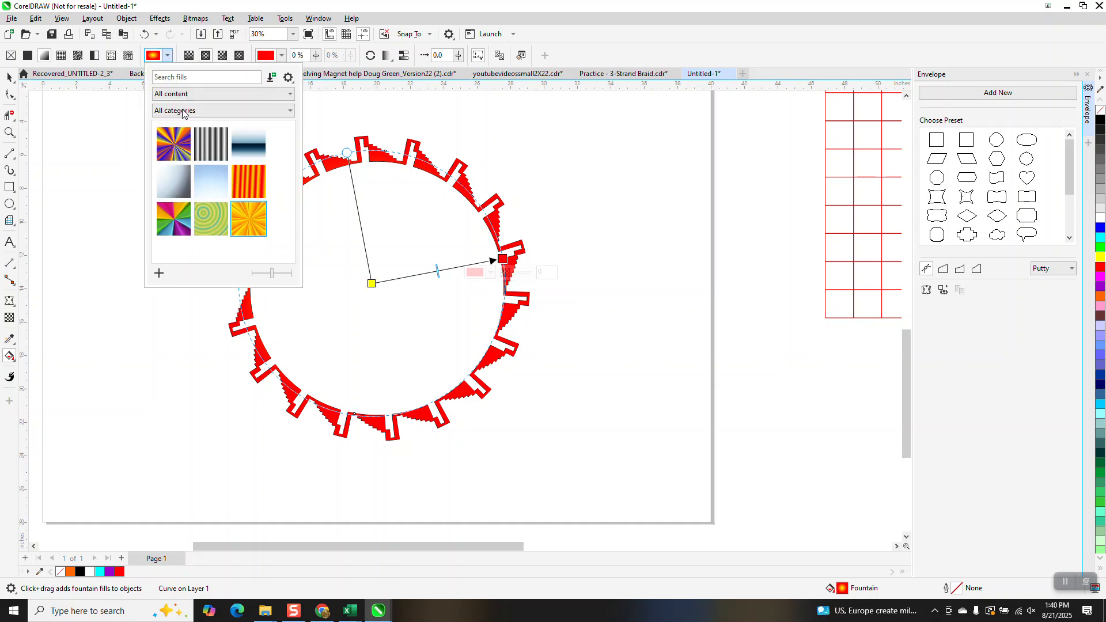
click(247, 218)
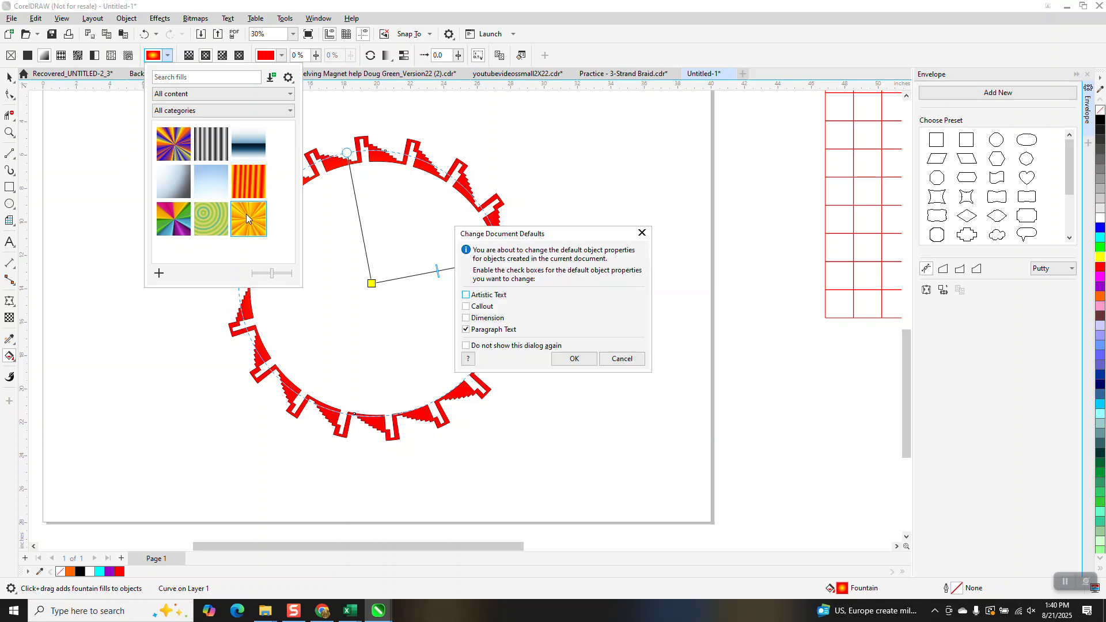
click(622, 359)
click(372, 283)
click(167, 55)
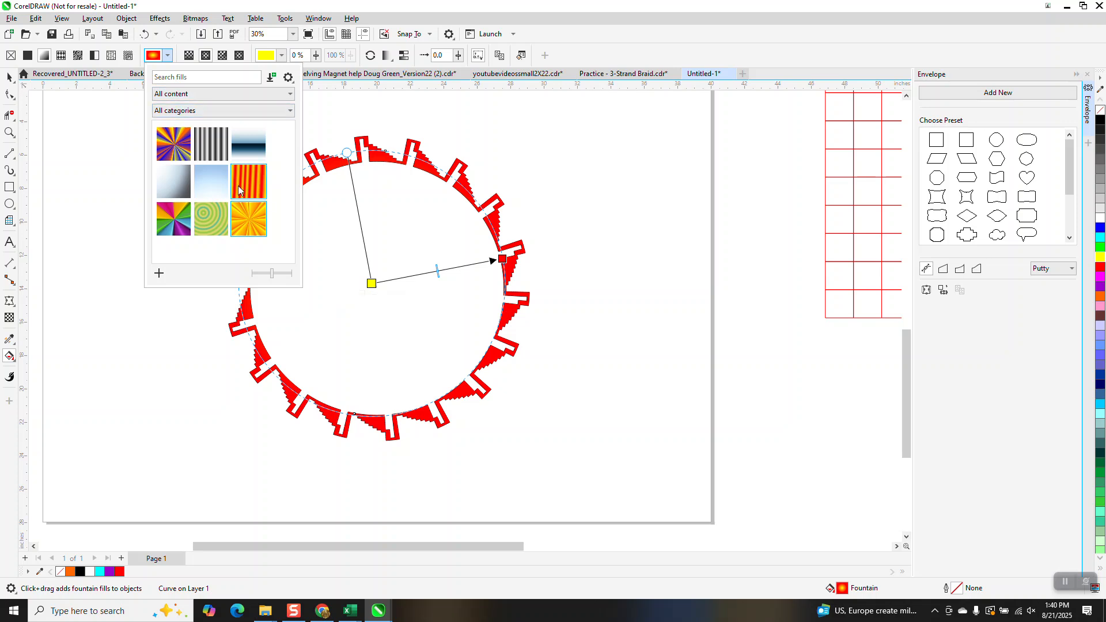
click(258, 217)
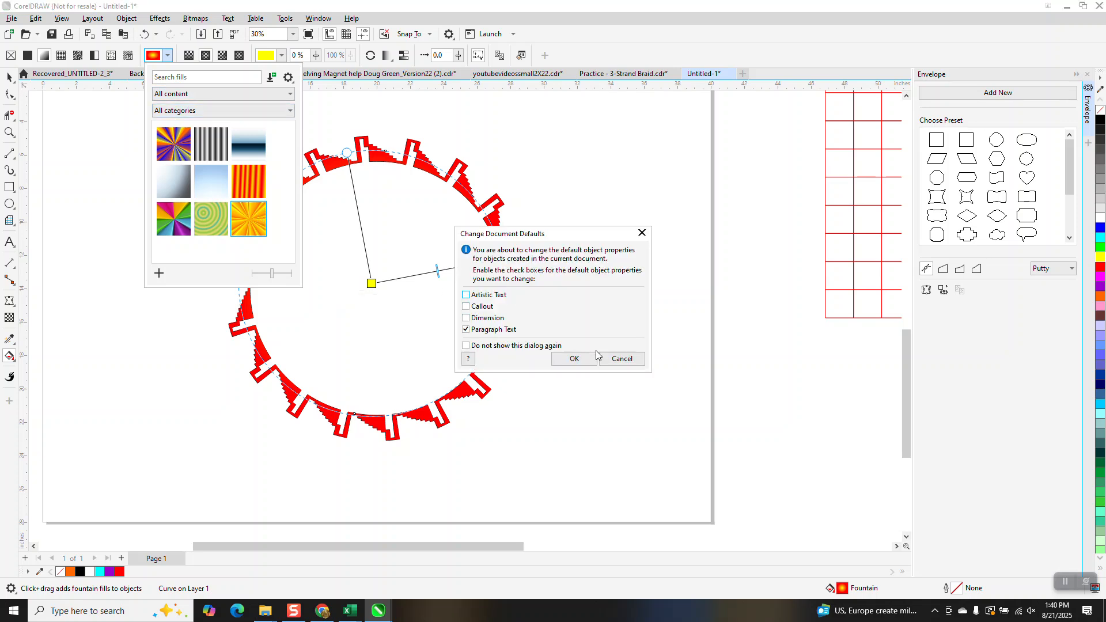
click(622, 359)
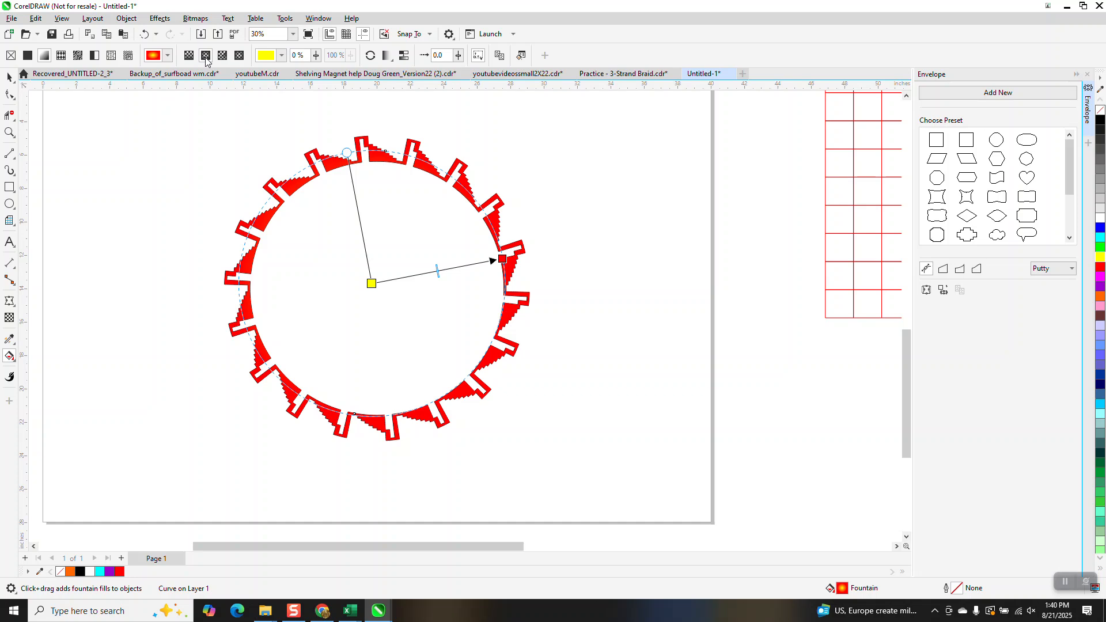
click(281, 56)
click(284, 58)
click(169, 56)
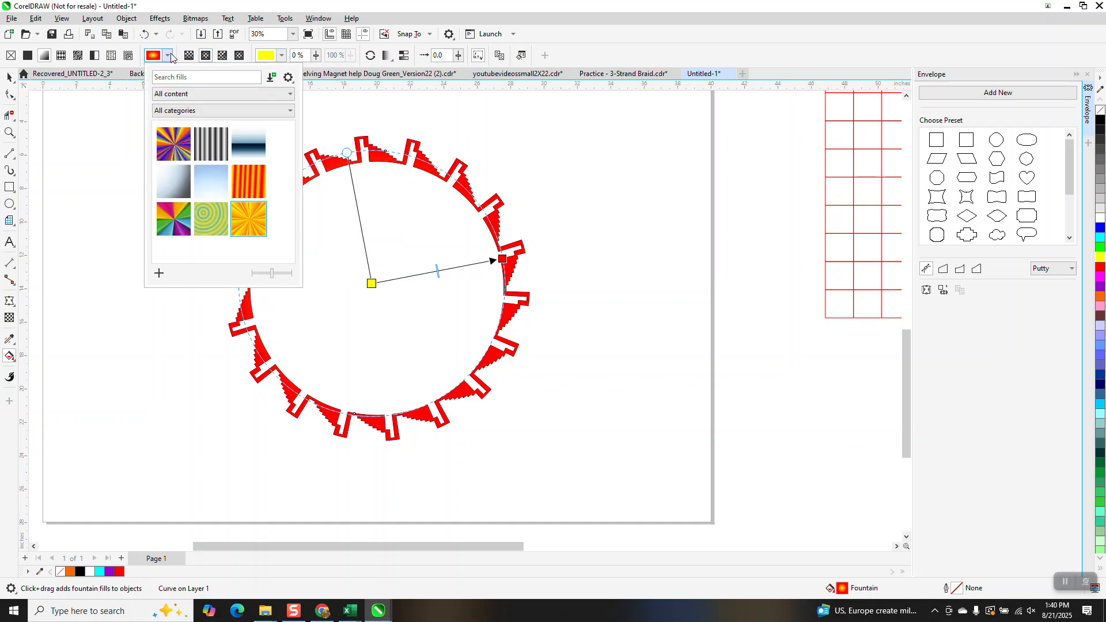
click(181, 226)
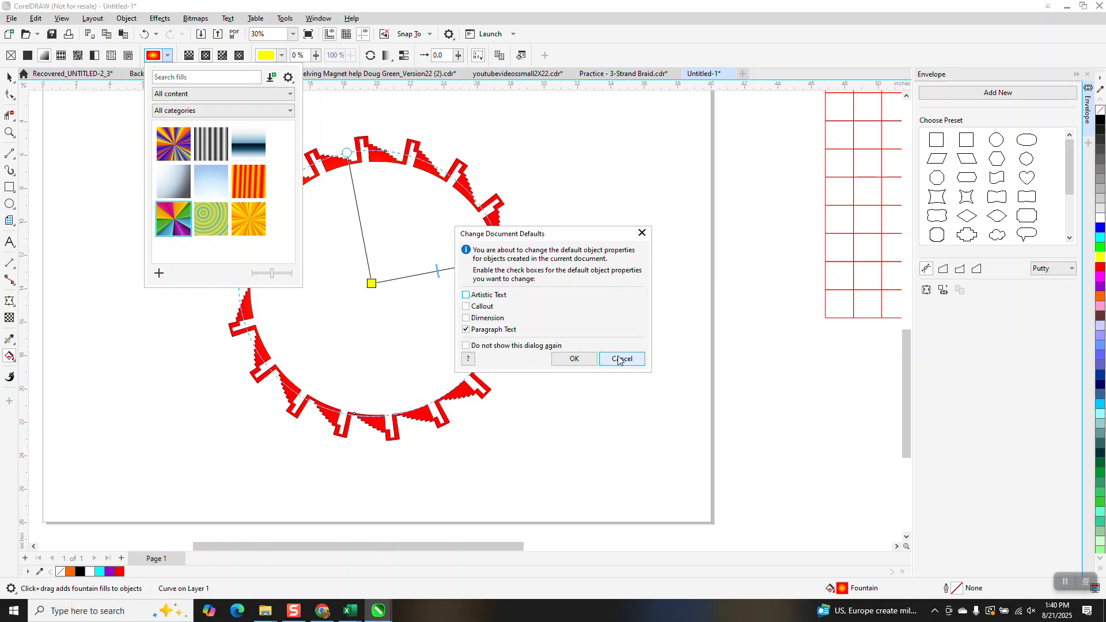
click(620, 359)
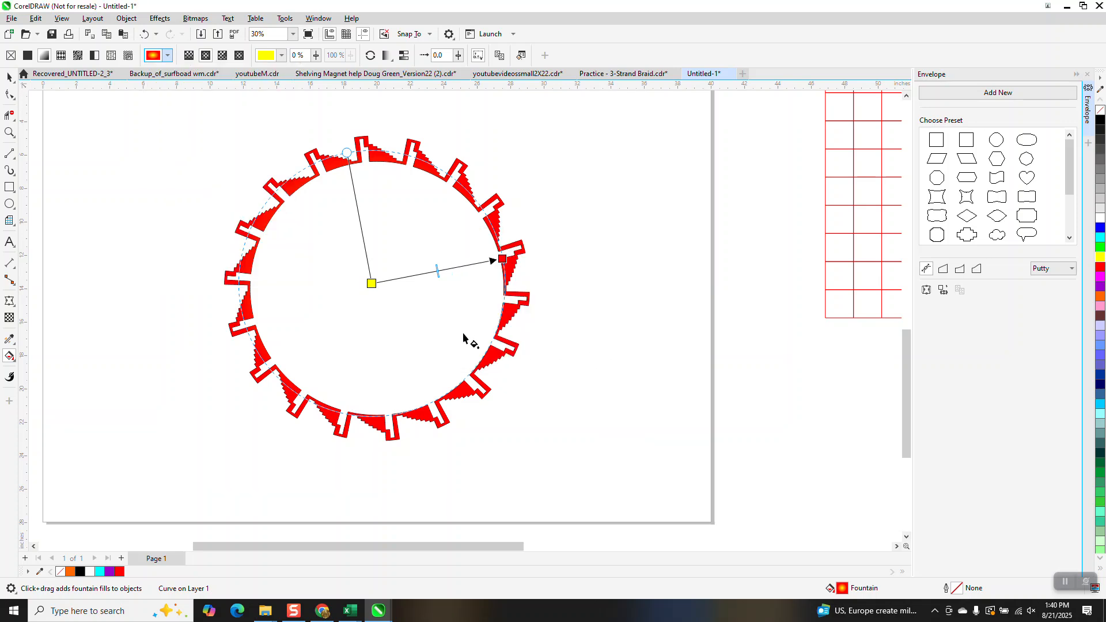
click(371, 283)
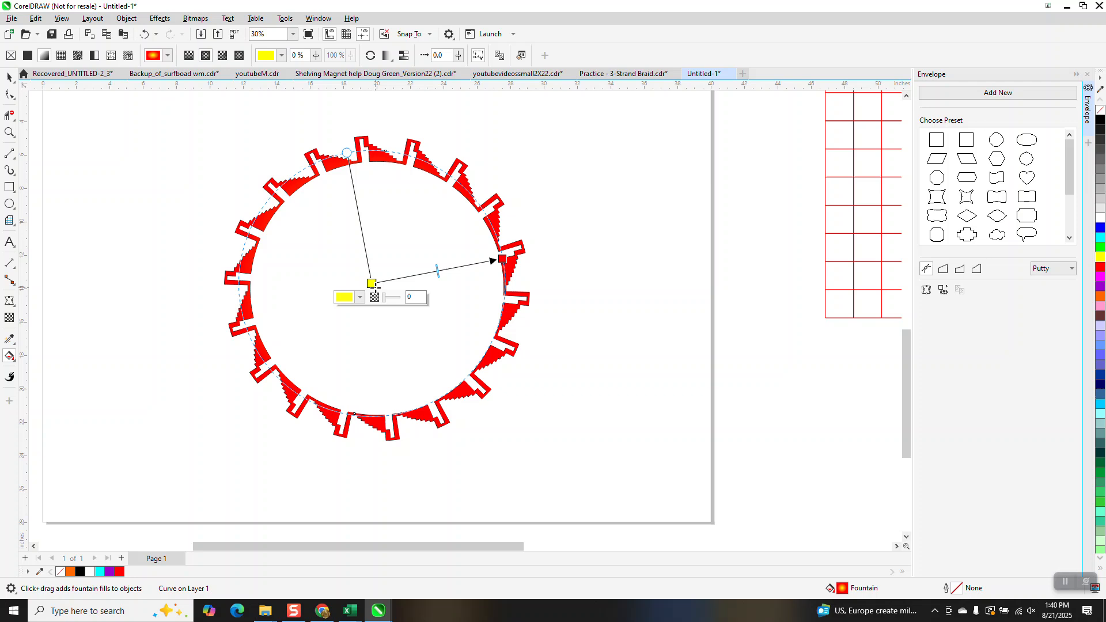
click(167, 55)
click(205, 153)
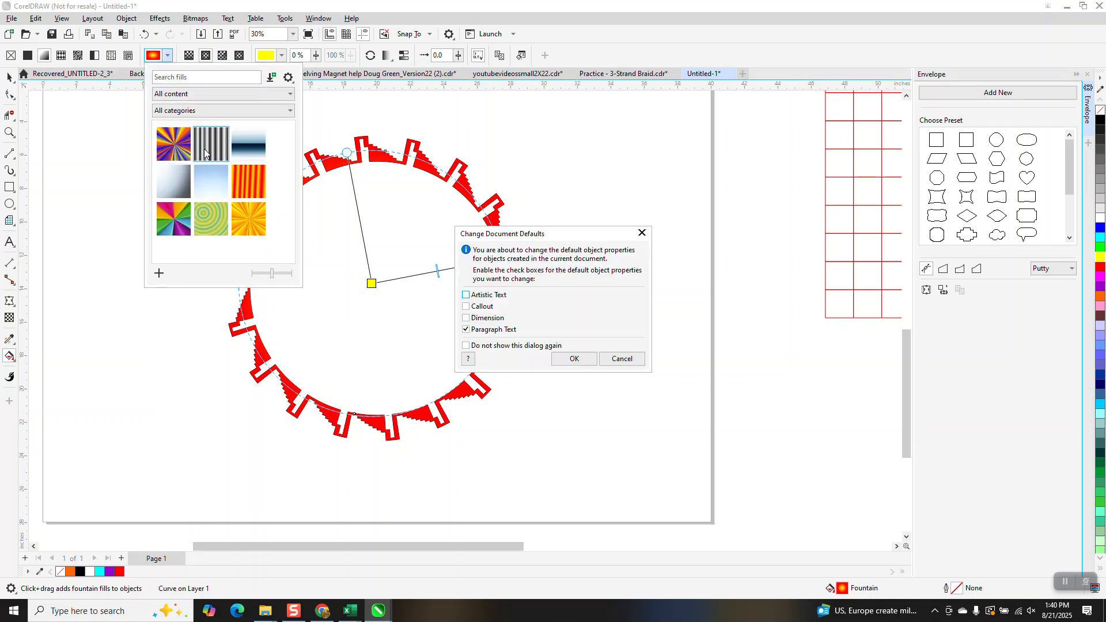
click(621, 360)
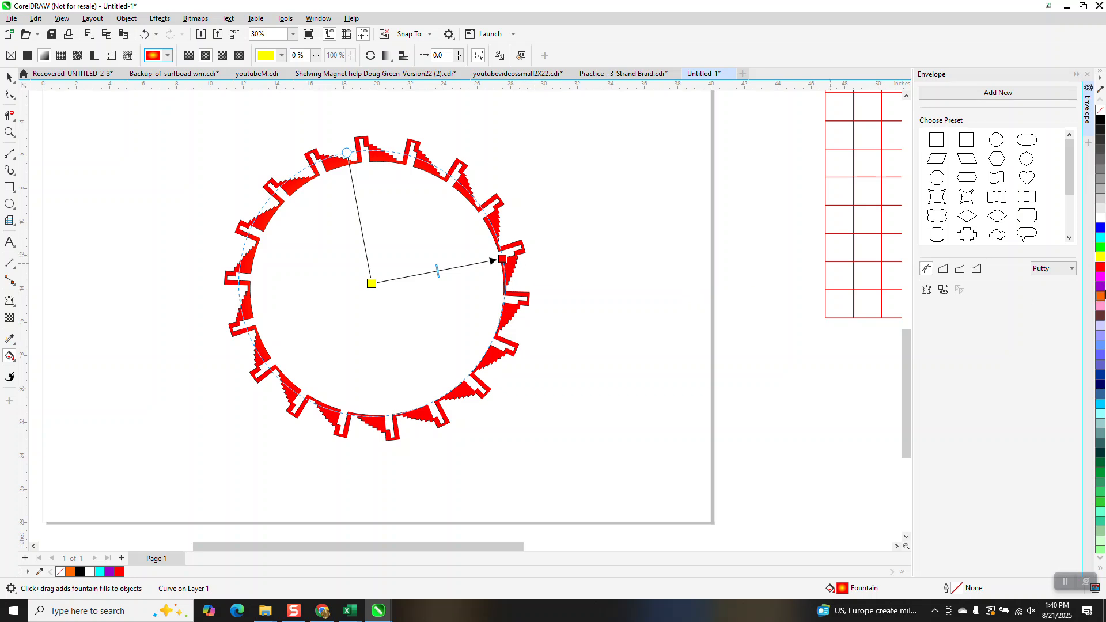
Make the gradient yellow at both ends with a red node near the outer end, centred on the ring.
drag(1100, 261, 503, 255)
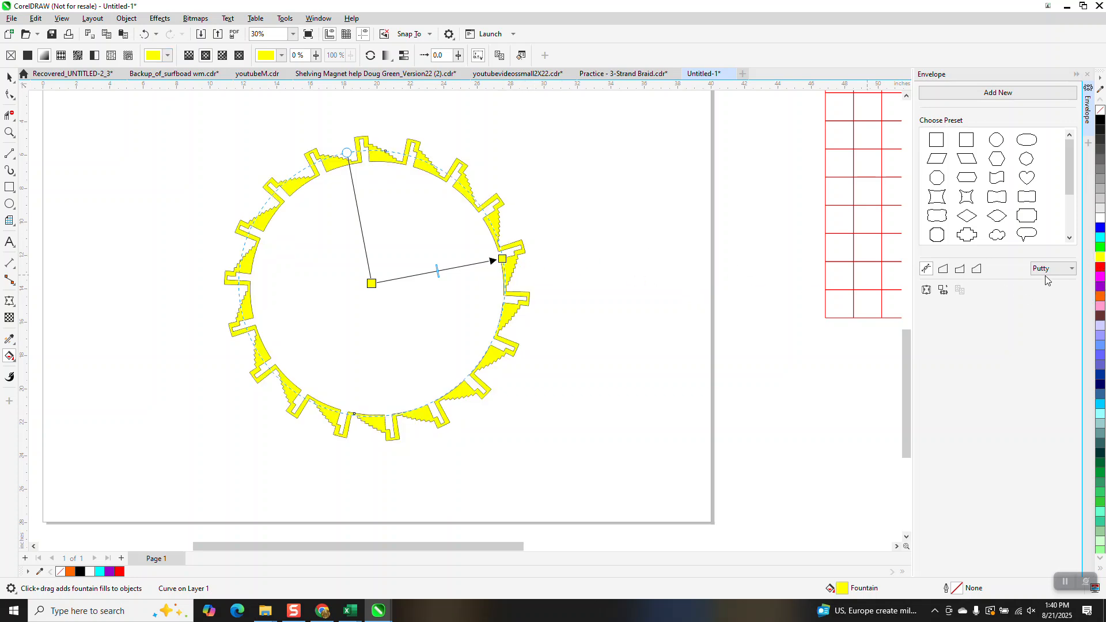
drag(1100, 271, 483, 264)
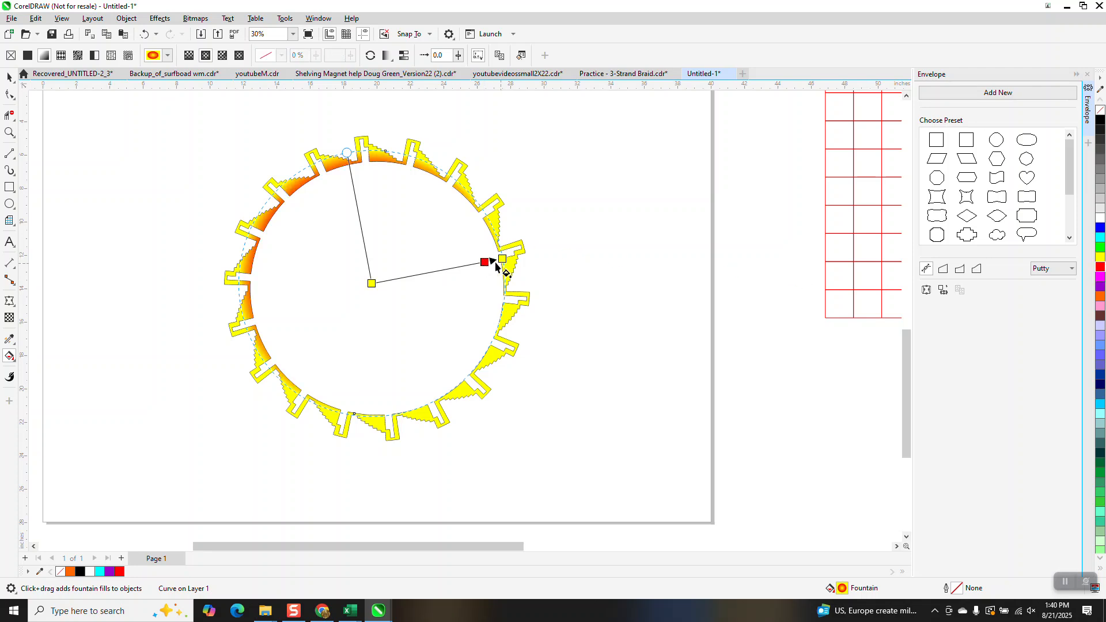
drag(372, 284, 377, 289)
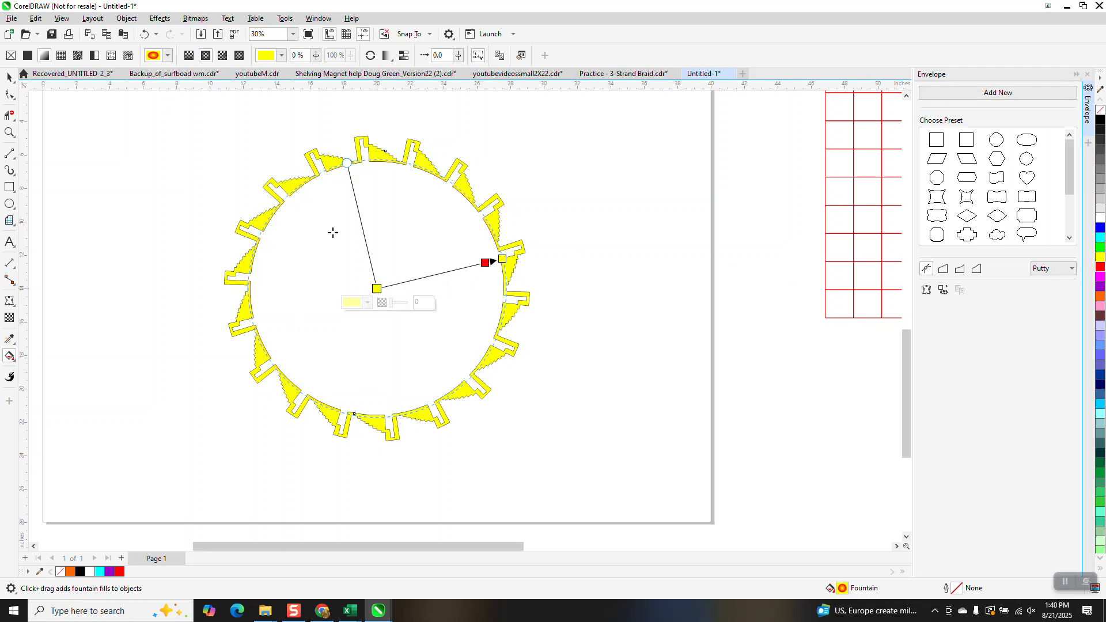
Change the ring's gradient to a rectangular fountain fill.
click(188, 57)
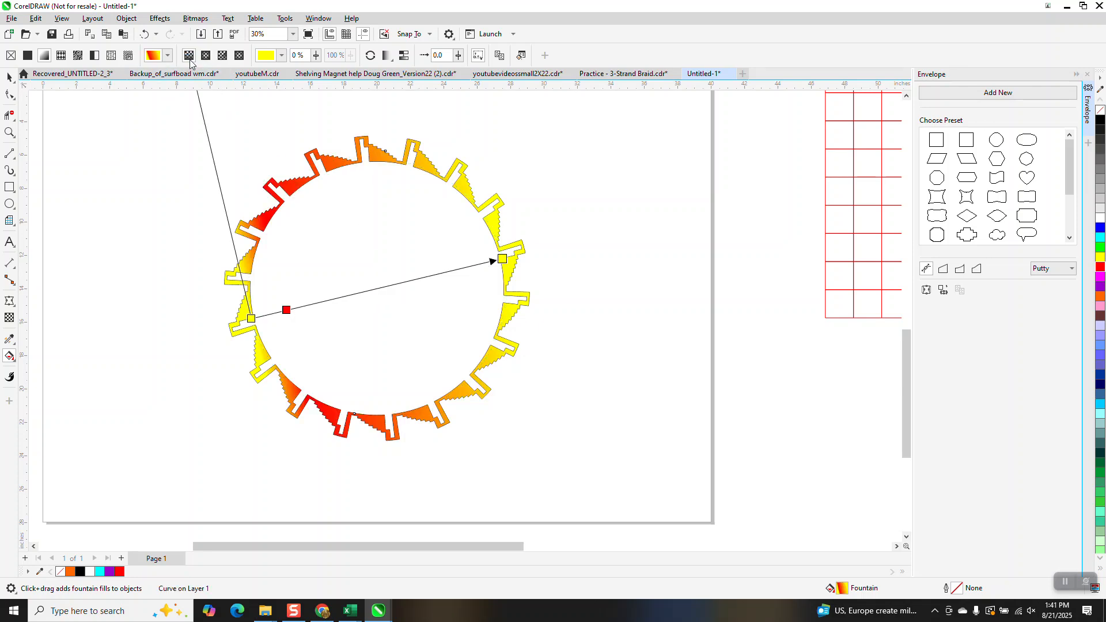
click(240, 56)
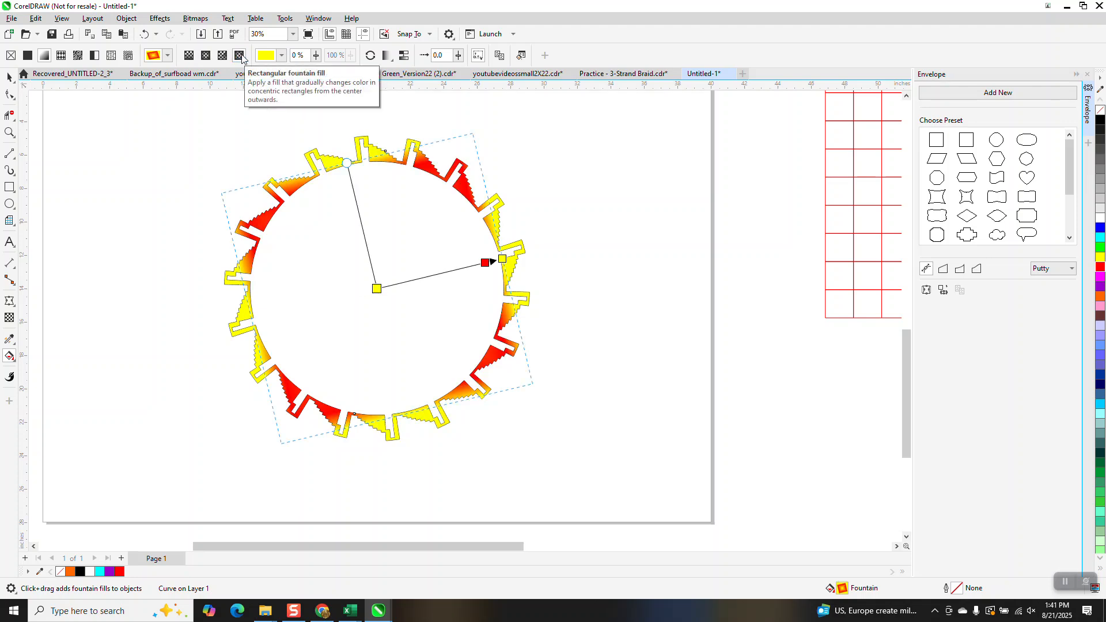
key(space)
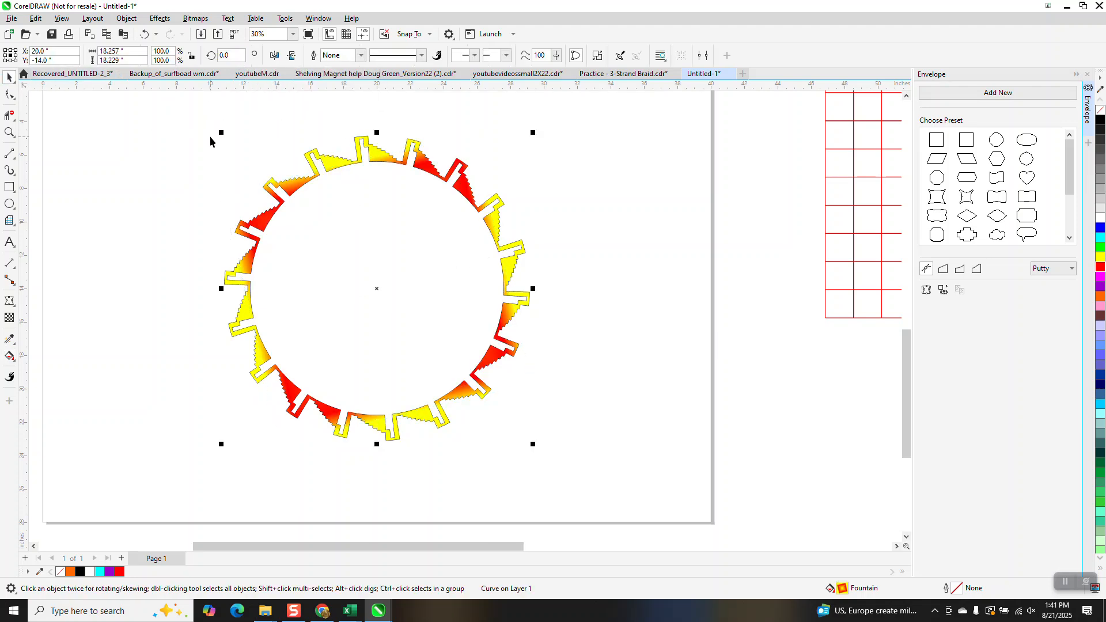
Draw a rectangle about 22.6 by 21.3 inches enclosing the gradient-filled ring.
scroll(227, 138, down, 1)
click(9, 187)
drag(214, 118, 499, 387)
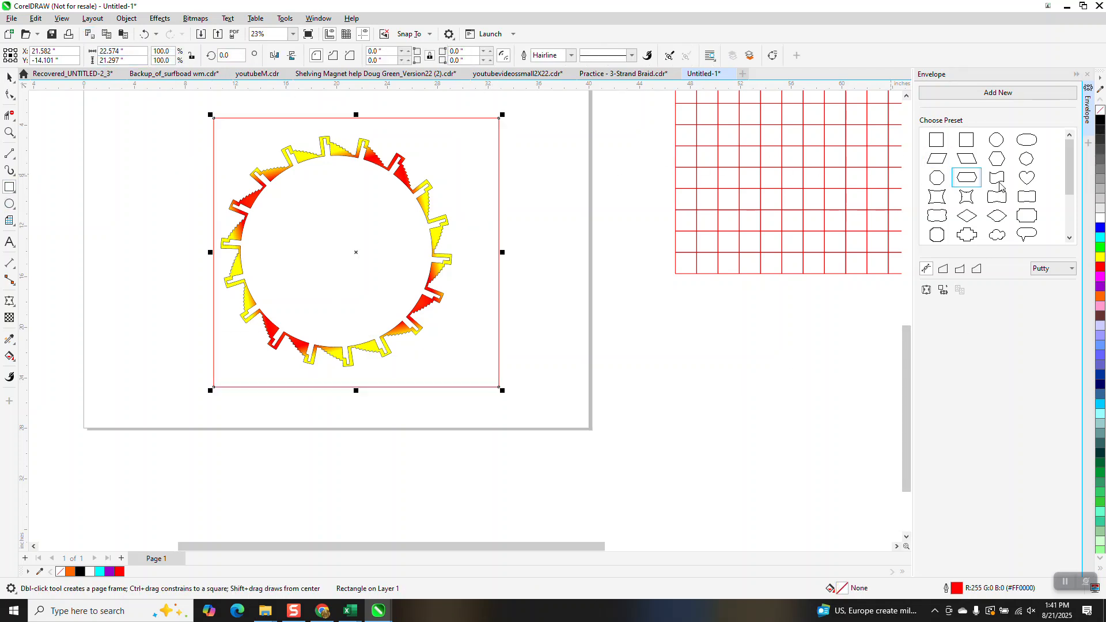
Fill the rectangle around the ring with black and send it behind the ring.
click(1099, 124)
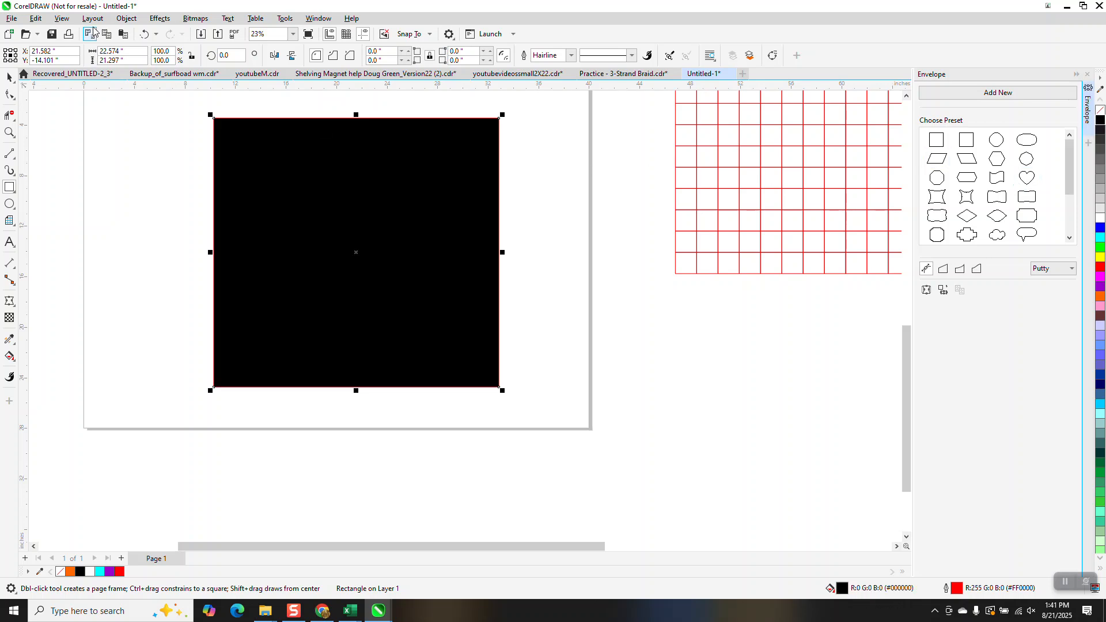
click(126, 18)
mouse_move(150, 202)
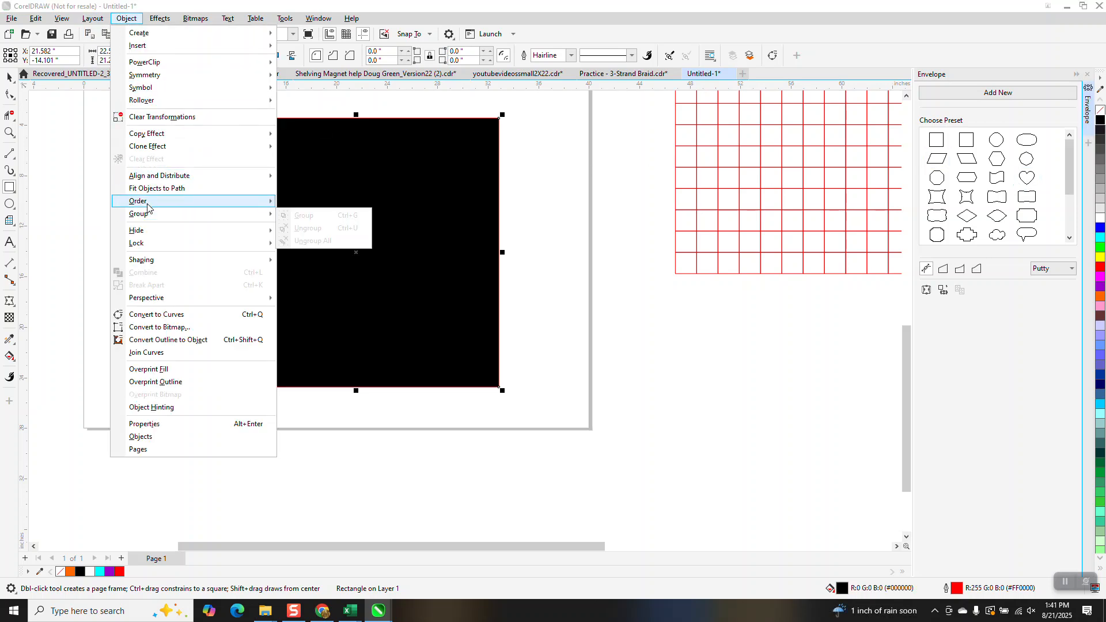
click(319, 215)
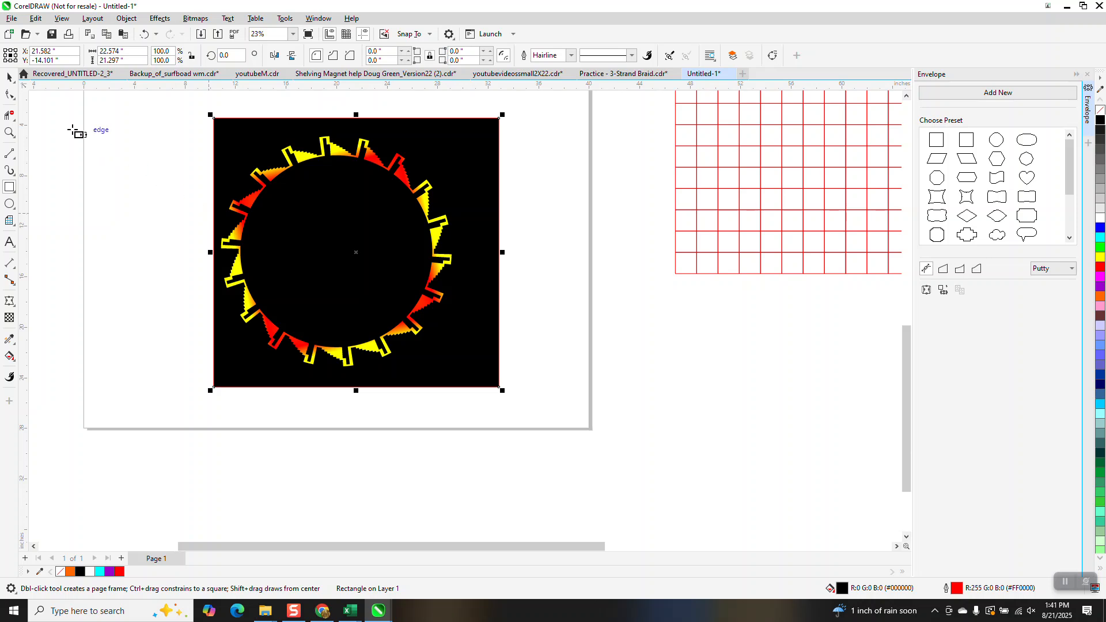
Examine the ring's gradient colouring and stepped motifs up close against the black background.
click(8, 133)
click(384, 225)
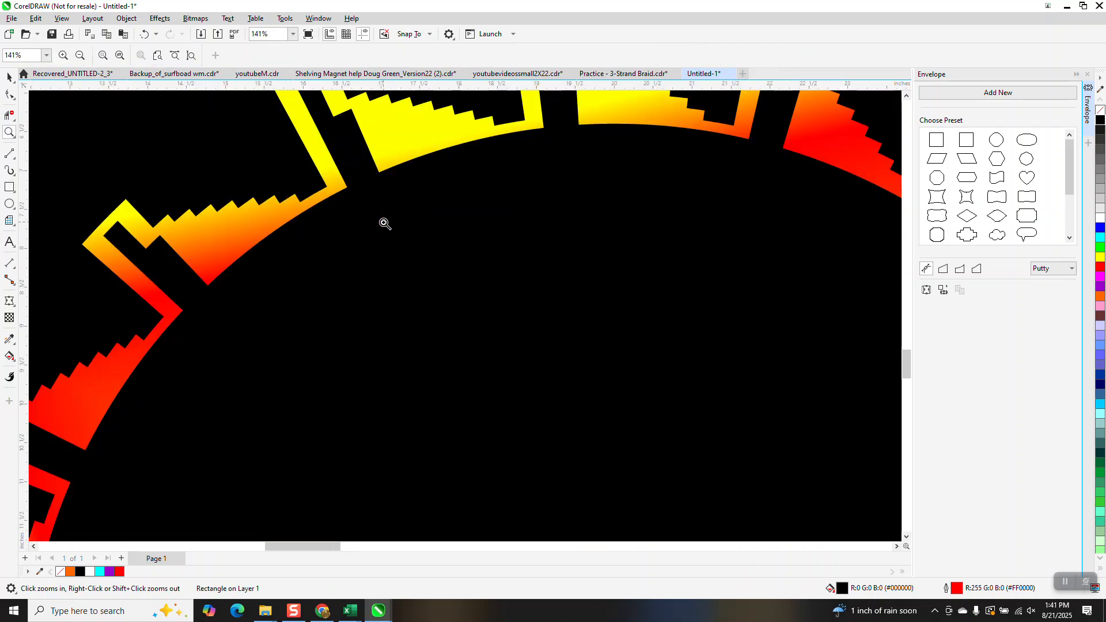
right_click(299, 189)
right_click(298, 185)
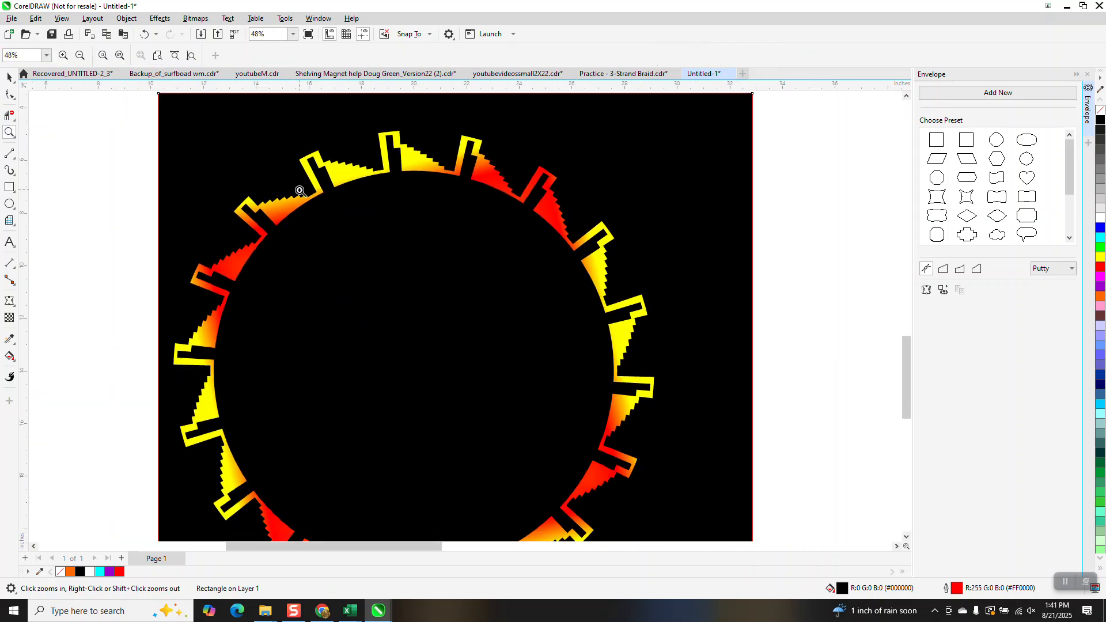
right_click(332, 162)
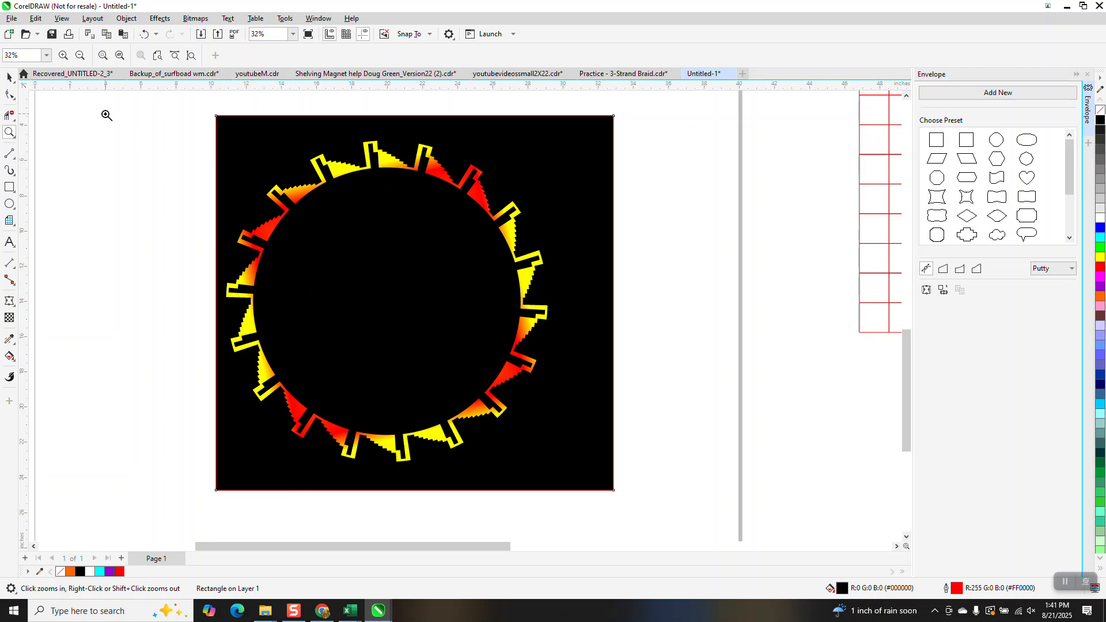
drag(298, 149, 401, 185)
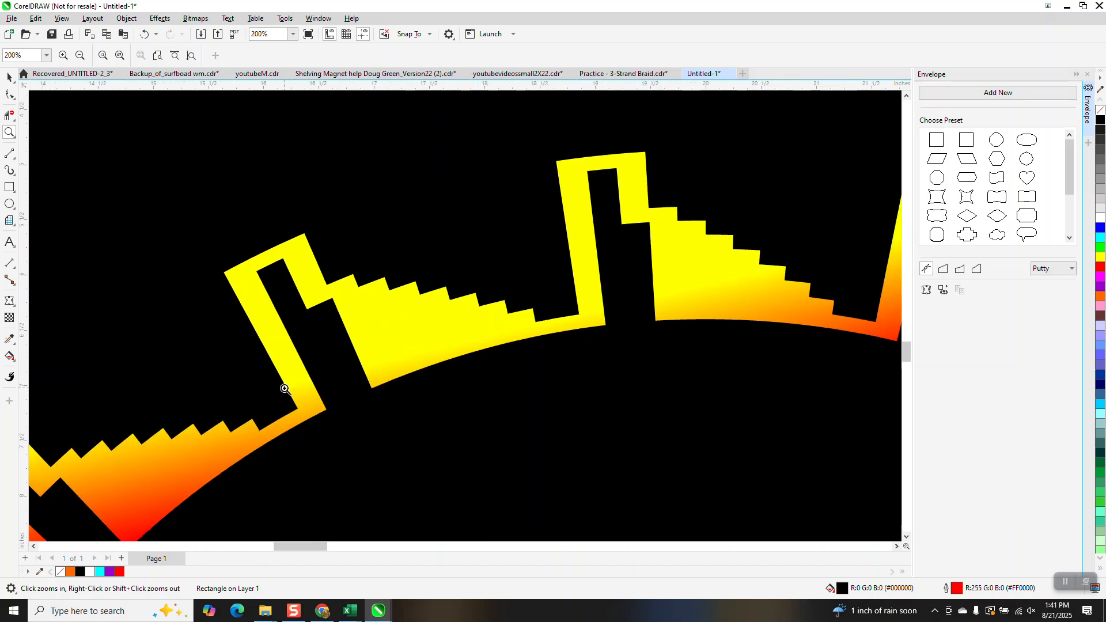
scroll(286, 368, down, 3)
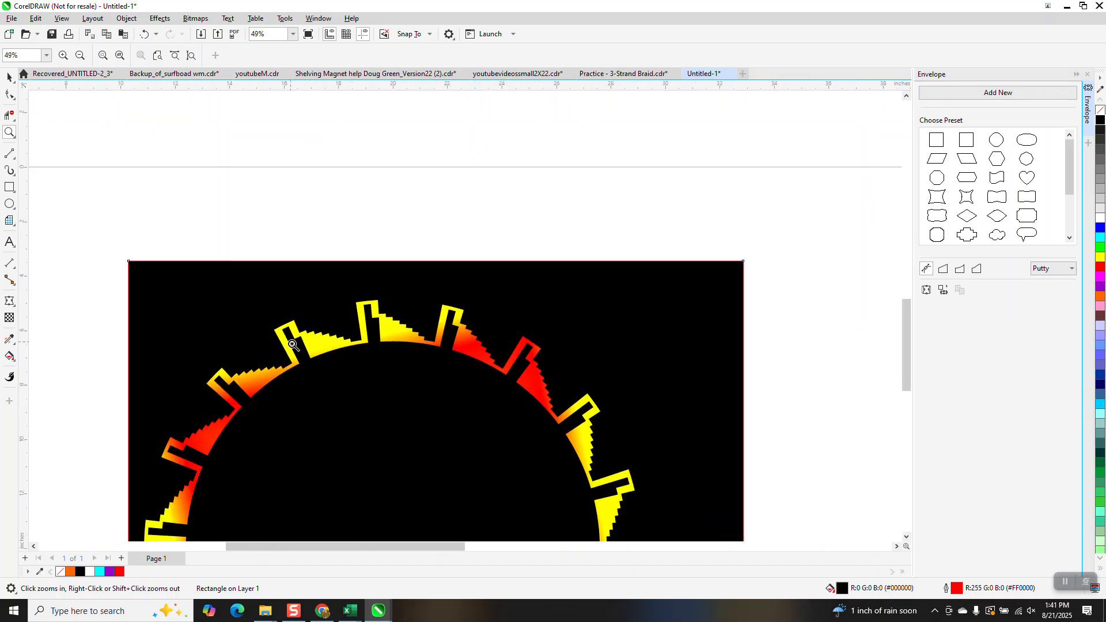
scroll(292, 345, down, 1)
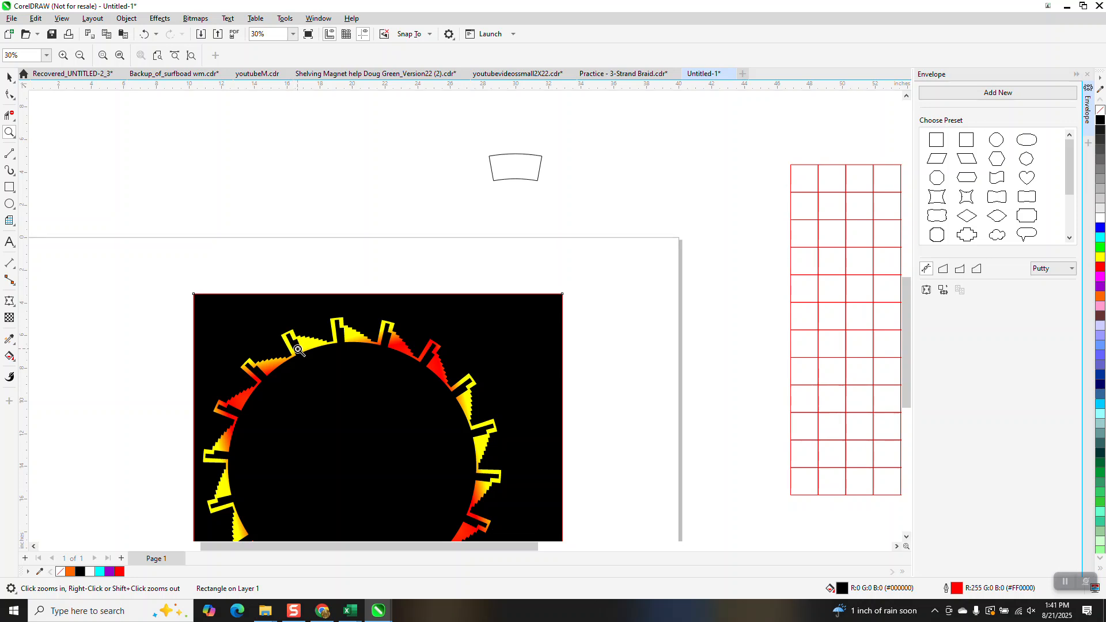